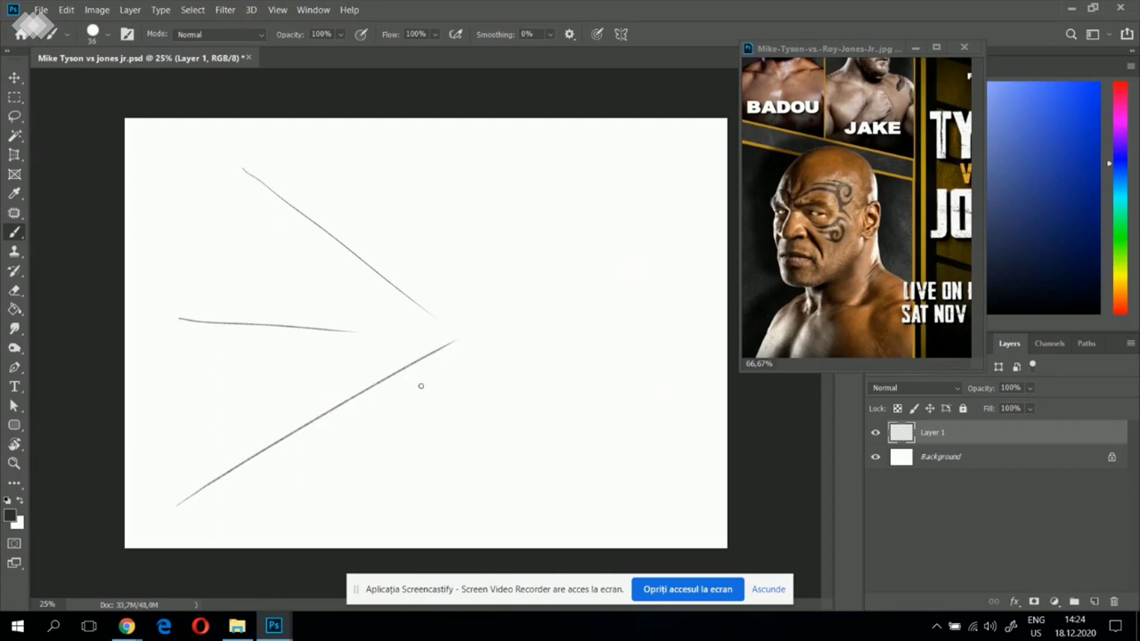
- Sketch construction lines for the second boxer on the right half of the canvas, using his portrait in the reference poster
mouse_move(877, 313)
left_mouse_down()
mouse_move(586, 315)
mouse_move(576, 298)
left_mouse_up()
left_click(682, 465)
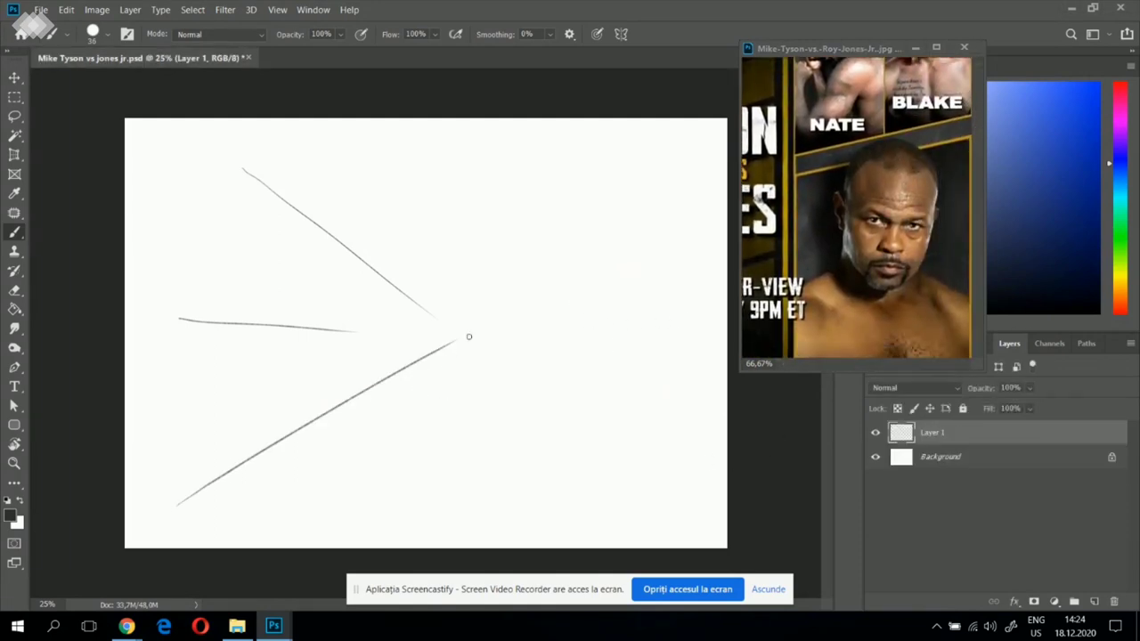
mouse_move(478, 214)
left_mouse_down()
mouse_move(725, 280)
mouse_move(683, 290)
left_mouse_up()
key("ctrl+z")
mouse_move(533, 432)
left_mouse_down()
mouse_move(636, 412)
mouse_move(586, 487)
left_mouse_up()
left_click_drag(453, 330, 654, 160)
key("ctrl+z")
left_click_drag(424, 257, 616, 117)
key("ctrl+z")
left_click_drag(445, 276, 623, 125)
left_click_drag(432, 305, 617, 498)
- Lower the opacity of Layer 1 so the construction lines turn faint, and add a new layer above it
left_click(1031, 388)
left_click_drag(1046, 407, 992, 409)
left_click(962, 437)
key("ctrl+shift+n")
key("Return")
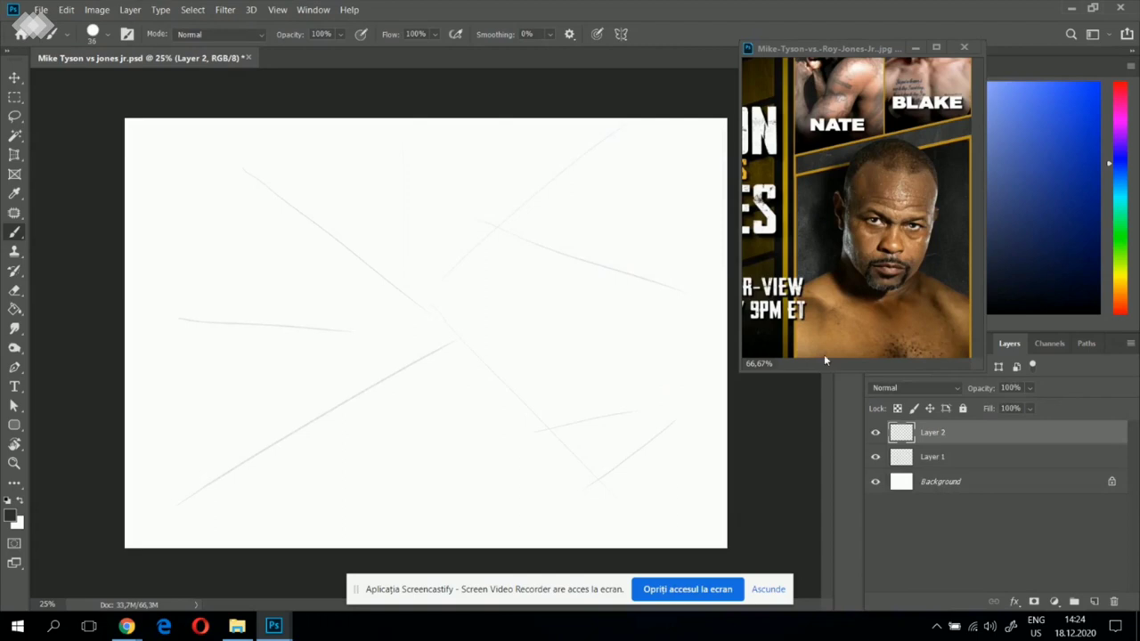
- Sketch the brow line and the bridge and tip of the left boxer's nose, using the bald, tattooed boxer as reference
scroll(824, 360, "left", 5)
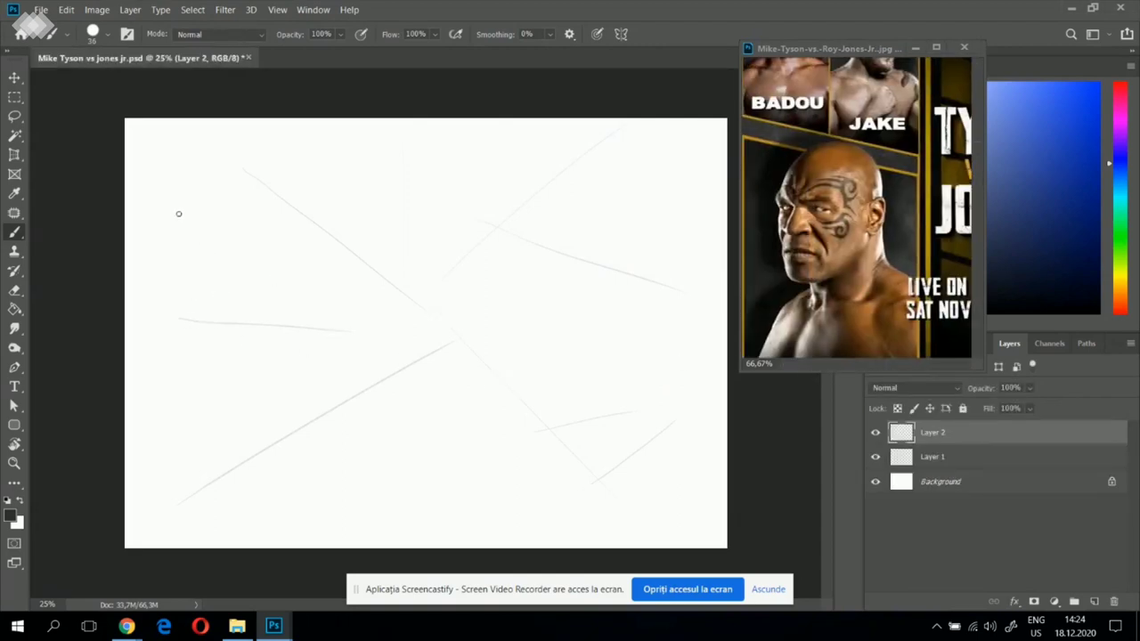
mouse_move(169, 211)
left_mouse_down()
mouse_move(175, 223)
mouse_move(302, 247)
left_mouse_up()
mouse_move(202, 227)
left_mouse_down()
mouse_move(242, 230)
mouse_move(205, 271)
left_mouse_up()
left_click_drag(205, 265, 175, 307)
key("ctrl+z")
mouse_move(207, 267)
left_mouse_down()
mouse_move(189, 319)
mouse_move(172, 303)
mouse_move(215, 319)
left_mouse_up()
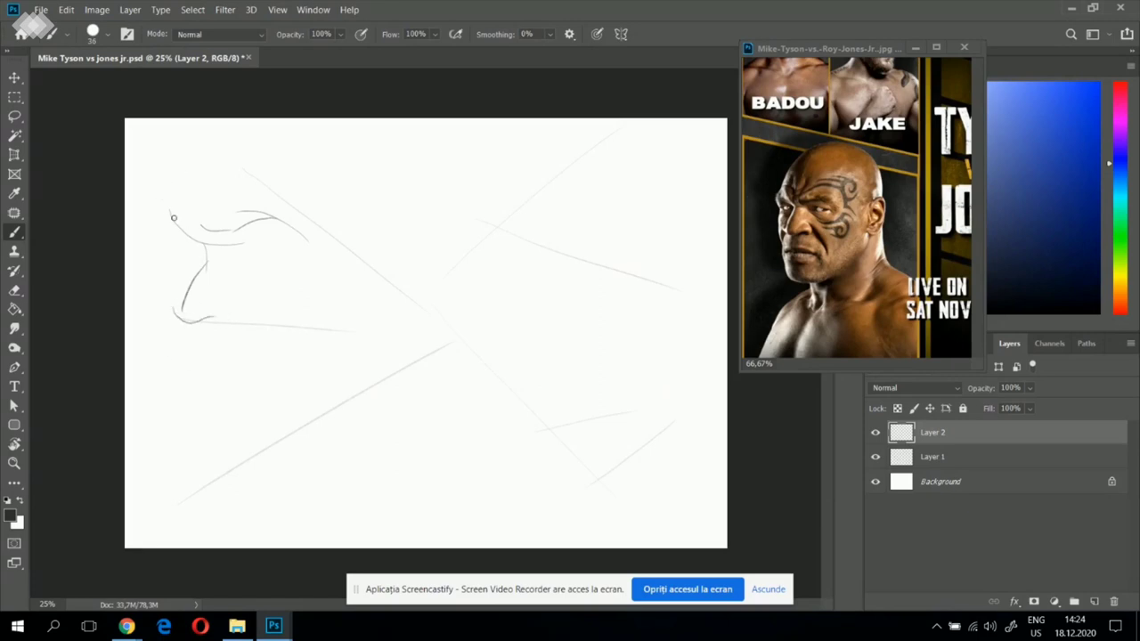
- Sketch the far brow and far eye of the left face and the cheek contour curving down beside the nose
mouse_move(168, 191)
left_mouse_down()
mouse_move(143, 183)
mouse_move(137, 234)
mouse_move(154, 252)
mouse_move(198, 245)
mouse_move(174, 257)
mouse_move(201, 245)
mouse_move(164, 264)
left_mouse_up()
mouse_move(165, 253)
left_mouse_down()
mouse_move(138, 328)
mouse_move(145, 279)
mouse_move(128, 325)
mouse_move(150, 352)
left_mouse_up()
key("ctrl+z")
key("ctrl+z")
key("ctrl+z")
mouse_move(175, 259)
left_mouse_down()
mouse_move(142, 287)
mouse_move(151, 282)
mouse_move(162, 330)
left_mouse_up()
key("ctrl+z")
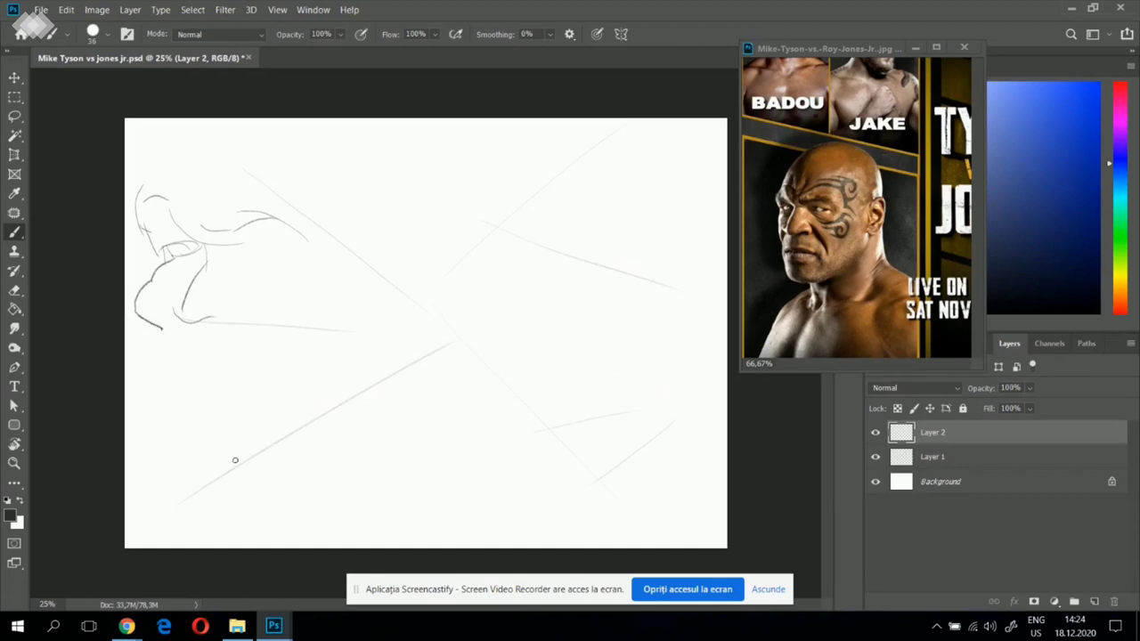
- Draw the curved mouth line below the nose and outline both nostril wings
left_click_drag(164, 426, 247, 433)
key("ctrl+z")
mouse_move(158, 429)
left_mouse_down()
mouse_move(194, 414)
mouse_move(281, 417)
left_mouse_up()
mouse_move(220, 324)
left_mouse_down()
mouse_move(255, 323)
mouse_move(239, 306)
mouse_move(236, 323)
left_mouse_up()
key("ctrl+z")
key("ctrl+z")
mouse_move(213, 320)
left_mouse_down()
mouse_move(250, 329)
mouse_move(247, 267)
mouse_move(254, 310)
mouse_move(233, 288)
mouse_move(212, 305)
mouse_move(250, 288)
left_mouse_up()
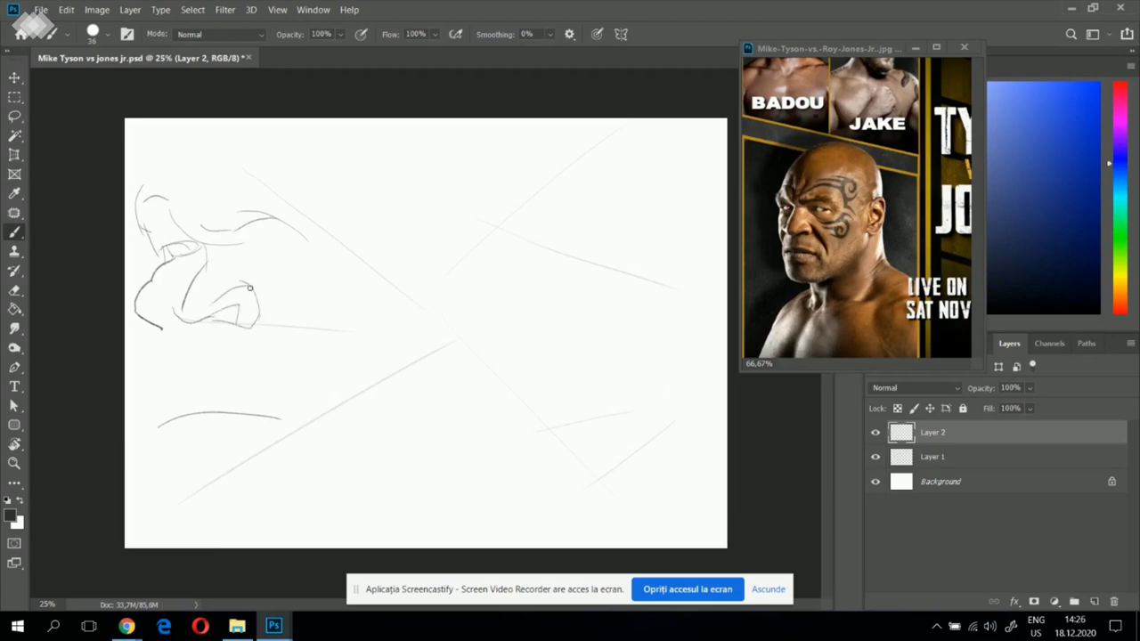
left_click_drag(177, 293, 191, 320)
mouse_move(126, 626)
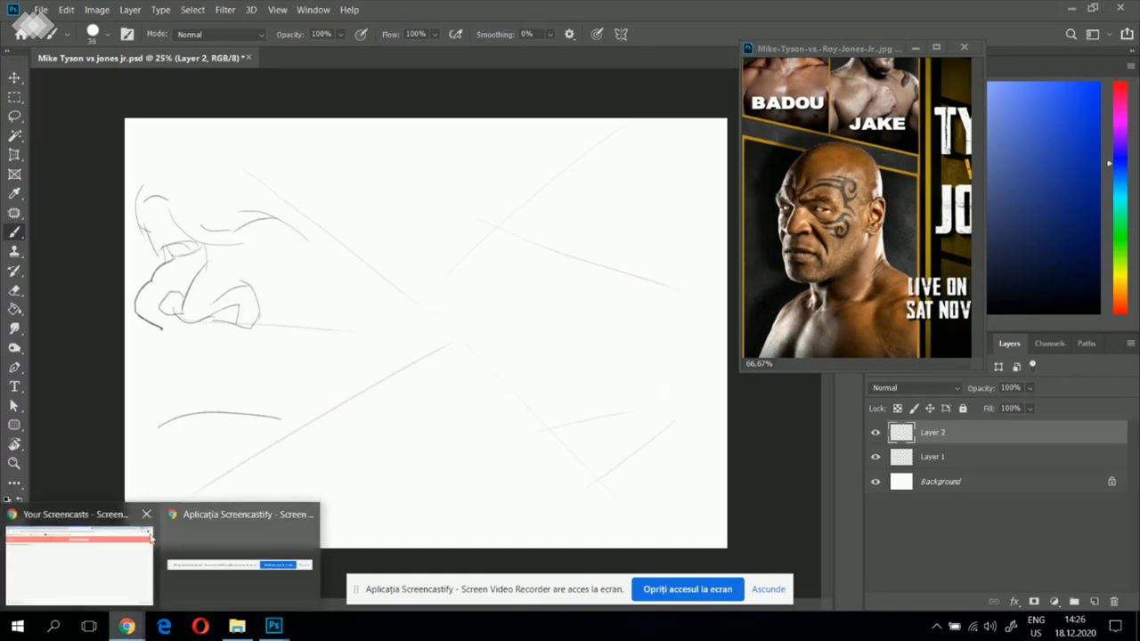
left_click(109, 565)
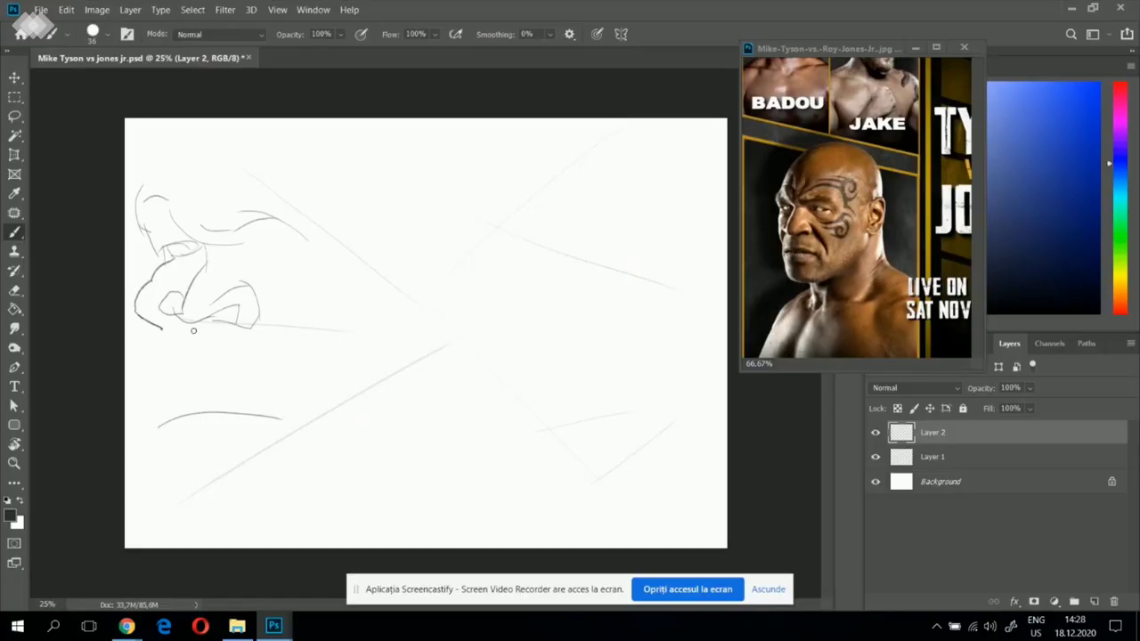
- Draw the upper lip, the philtrum lines beneath the nose and the far edge of the mouth
mouse_move(186, 331)
left_mouse_down()
mouse_move(172, 403)
mouse_move(197, 378)
mouse_move(192, 388)
mouse_move(278, 421)
left_mouse_up()
mouse_move(165, 408)
left_mouse_down()
mouse_move(133, 424)
mouse_move(208, 427)
mouse_move(164, 396)
mouse_move(192, 335)
left_mouse_up()
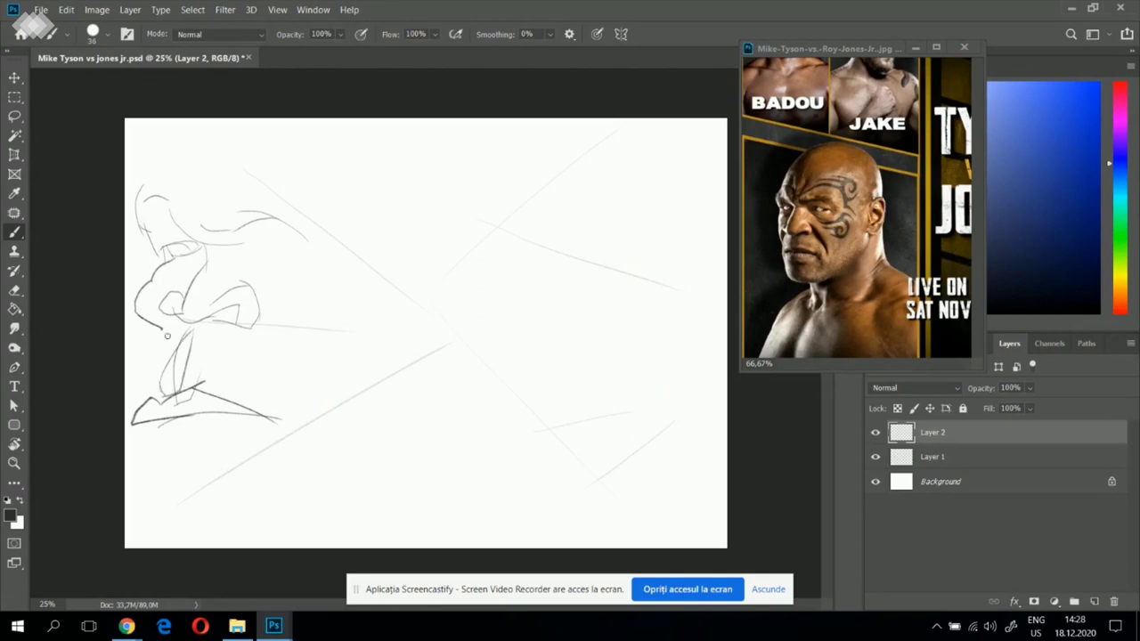
left_click_drag(134, 385, 131, 443)
- Move the face sketch and the construction lines together slightly to the right, and make Layer 2 active for brushing again
key("v")
left_click(225, 403, "ctrl+shift")
mouse_move(189, 394)
left_mouse_down()
mouse_move(203, 397)
mouse_move(134, 443)
left_mouse_up()
left_click(931, 435)
key("b")
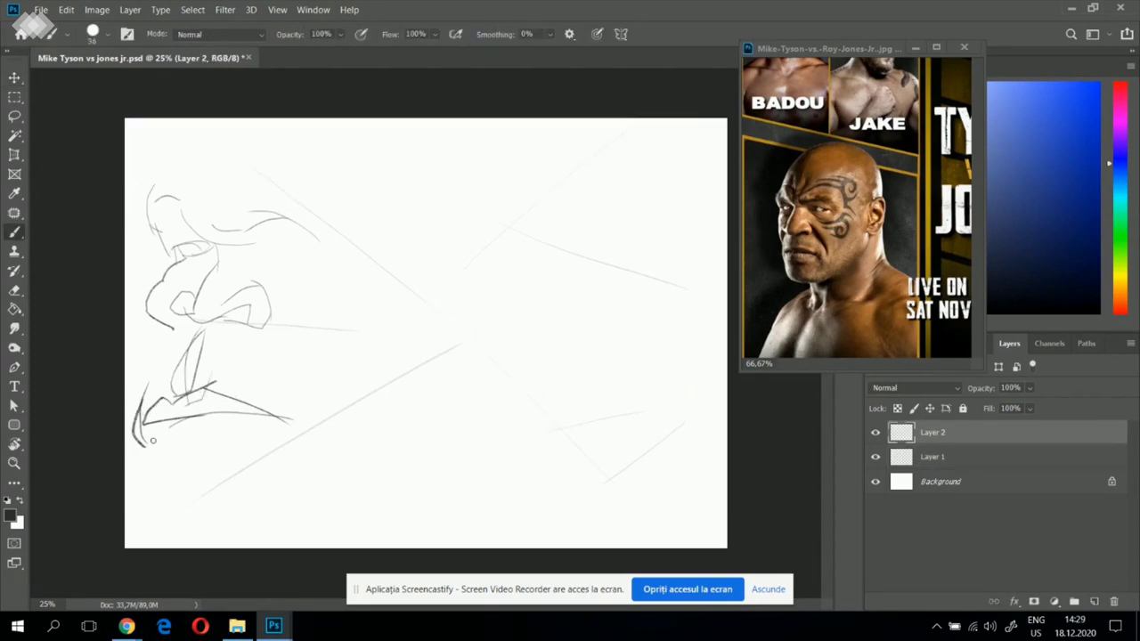
- Draw the contour from the nose to the far mouth corner and strengthen the far cheek outline, cleaning up stray lines
mouse_move(148, 386)
left_mouse_down()
mouse_move(196, 318)
mouse_move(161, 323)
mouse_move(174, 333)
left_mouse_up()
key("ctrl+z")
mouse_move(179, 258)
left_mouse_down()
mouse_move(154, 291)
mouse_move(160, 298)
mouse_move(149, 290)
mouse_move(166, 337)
mouse_move(163, 300)
left_mouse_up()
key("e")
key("b")
key("ctrl+z")
key("e")
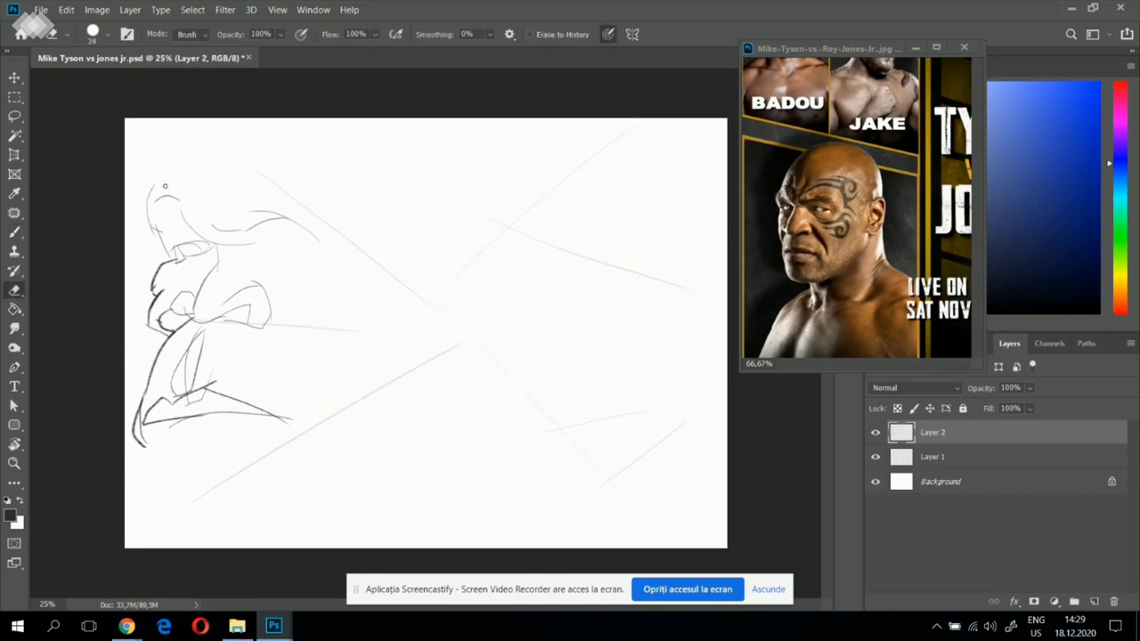
- Draw the skull outline of the left head from the far brow over the crown to the back of the head
key("b")
mouse_move(150, 200)
left_mouse_down()
mouse_move(167, 181)
mouse_move(310, 163)
left_mouse_up()
key("ctrl+z")
left_click_drag(181, 183, 264, 150)
key("ctrl+z")
mouse_move(174, 188)
left_mouse_down()
mouse_move(419, 267)
mouse_move(310, 153)
mouse_move(352, 236)
left_mouse_up()
key("ctrl+z")
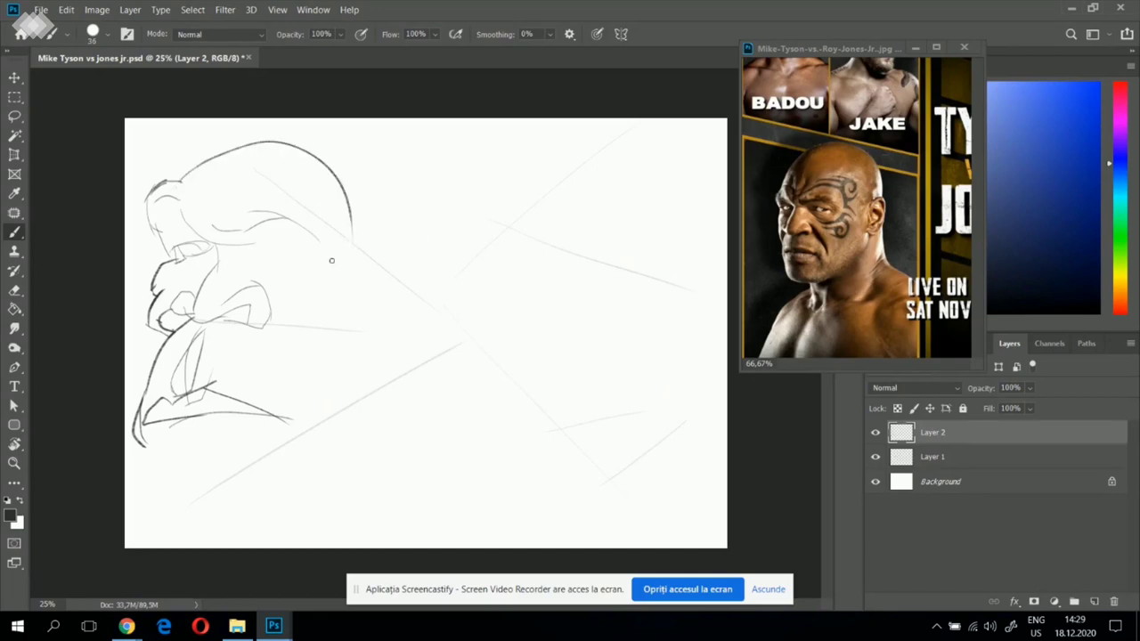
- Draw the near eye, reinforce the nose bridge and eyebrow, and add short wrinkles above the brow
left_click_drag(182, 209, 198, 239)
mouse_move(190, 302)
left_mouse_down()
mouse_move(215, 240)
mouse_move(210, 258)
mouse_move(241, 234)
left_mouse_up()
mouse_move(256, 242)
left_mouse_down()
mouse_move(301, 244)
mouse_move(258, 248)
mouse_move(287, 215)
mouse_move(323, 237)
left_mouse_up()
left_click_drag(237, 211, 286, 201)
mouse_move(246, 216)
left_mouse_down()
mouse_move(279, 203)
mouse_move(238, 184)
left_mouse_up()
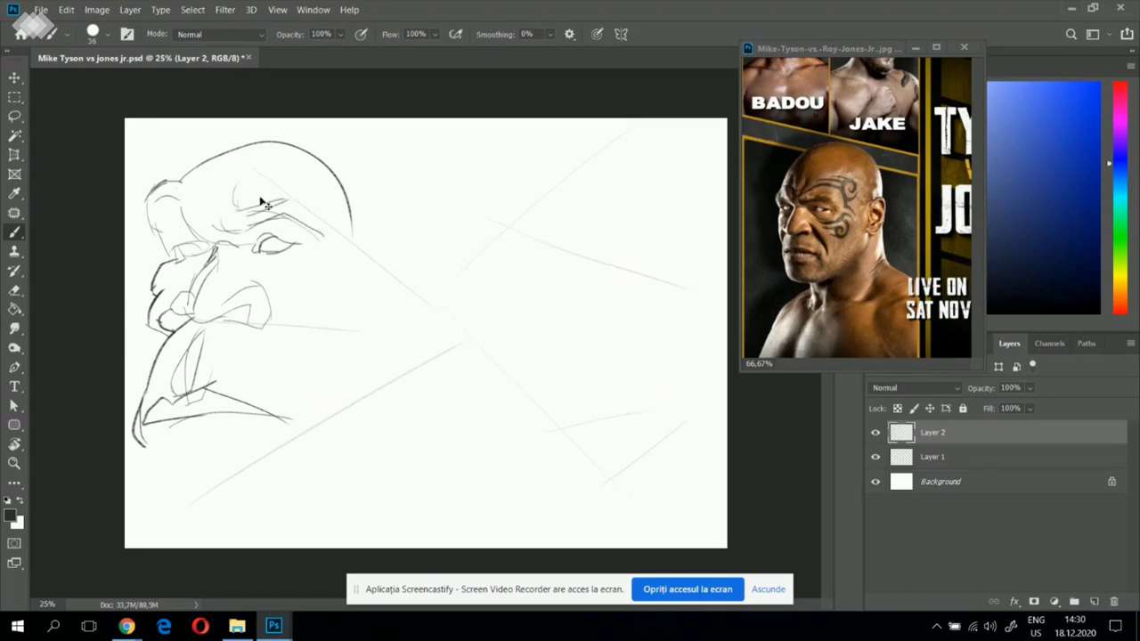
- Scale the face sketch on Layer 2 down proportionally to 82.22%
key("ctrl+t")
left_click_drag(353, 139, 313, 195)
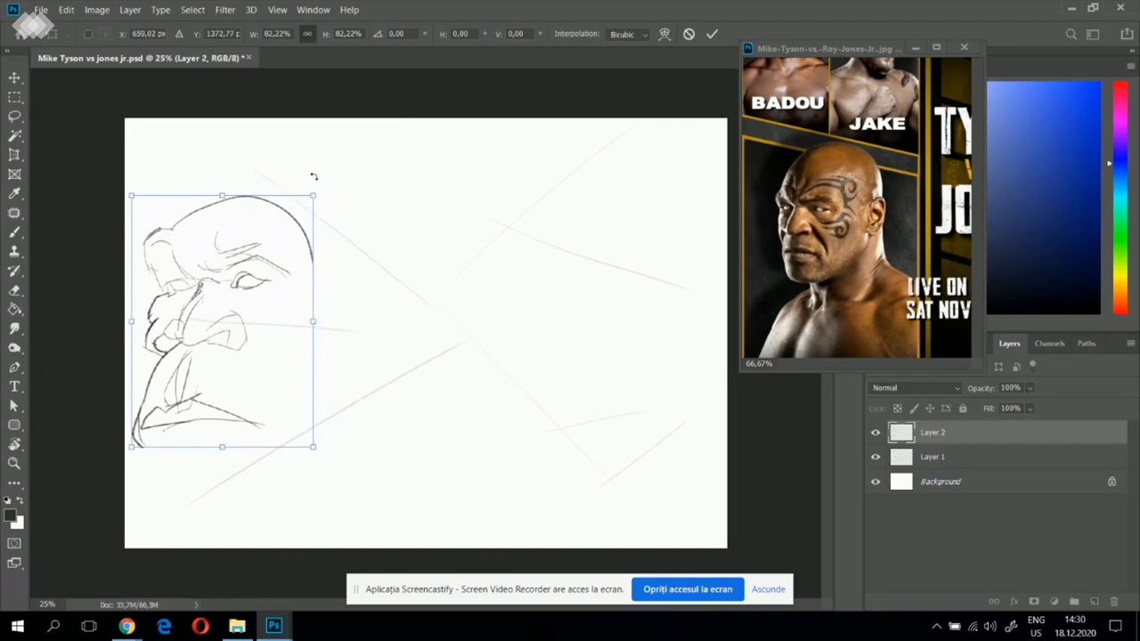
key("Return")
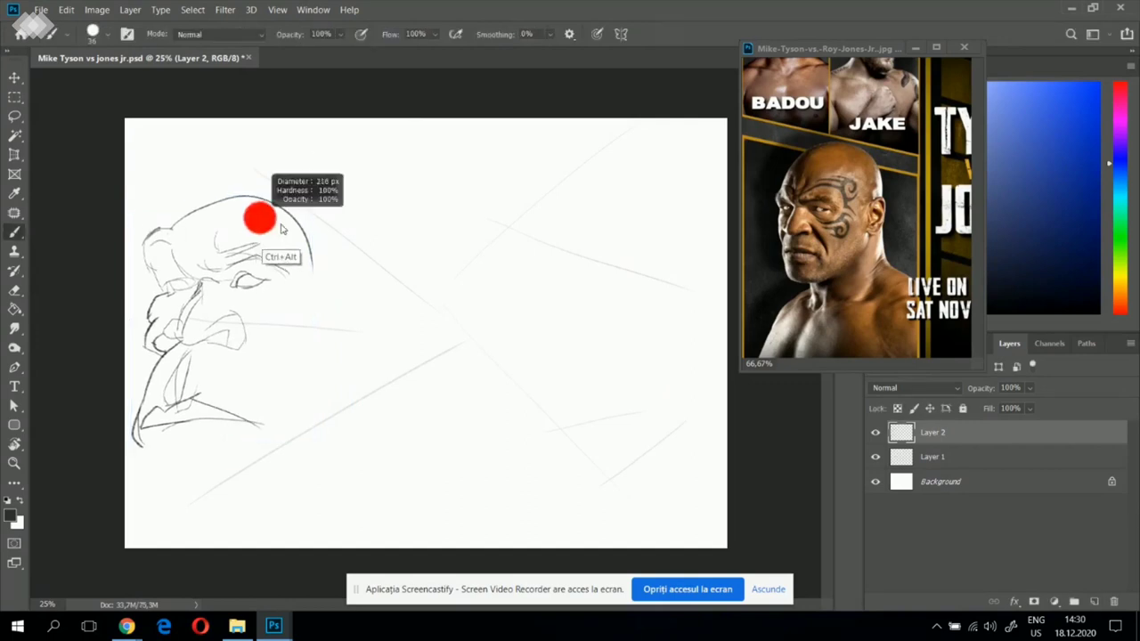
- Erase the skull outline and redraw it with a higher crown and a wider back of the head
mouse_move(177, 224)
left_mouse_down()
mouse_move(326, 217)
mouse_move(352, 265)
left_mouse_up()
key("ctrl+z")
key("e")
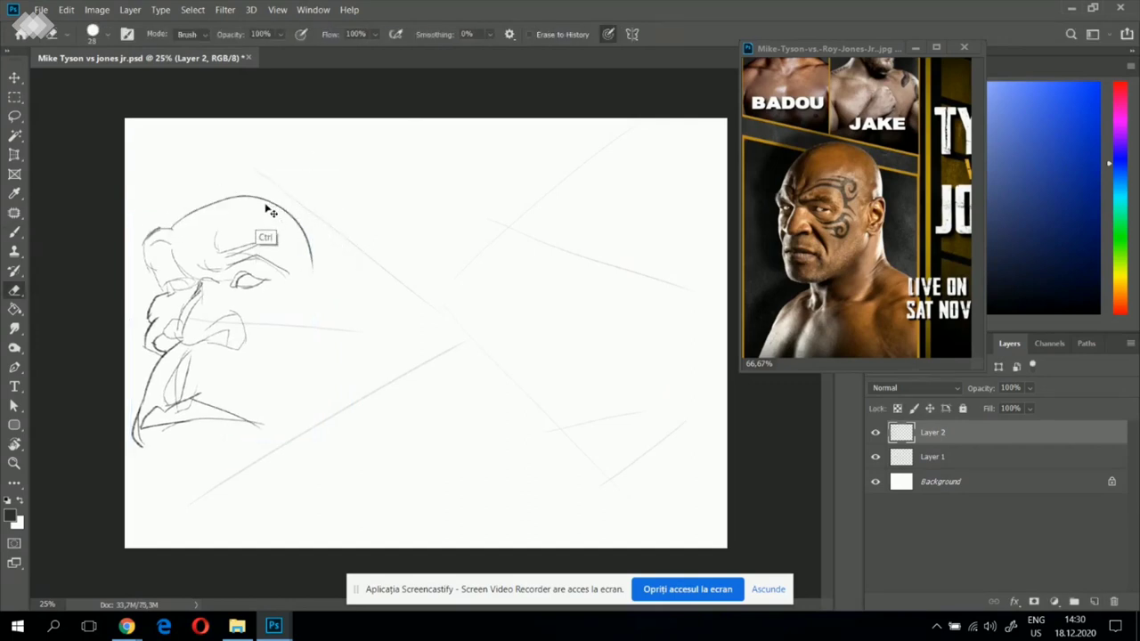
mouse_move(292, 216)
left_mouse_down()
mouse_move(209, 196)
mouse_move(186, 233)
mouse_move(171, 236)
mouse_move(335, 162)
left_mouse_up()
key("b")
key("ctrl+z")
mouse_move(165, 228)
left_mouse_down()
mouse_move(348, 207)
mouse_move(295, 242)
left_mouse_up()
key("e")
left_click_drag(288, 148, 362, 272)
key("b")
key("ctrl+z")
left_click_drag(269, 168, 351, 294)
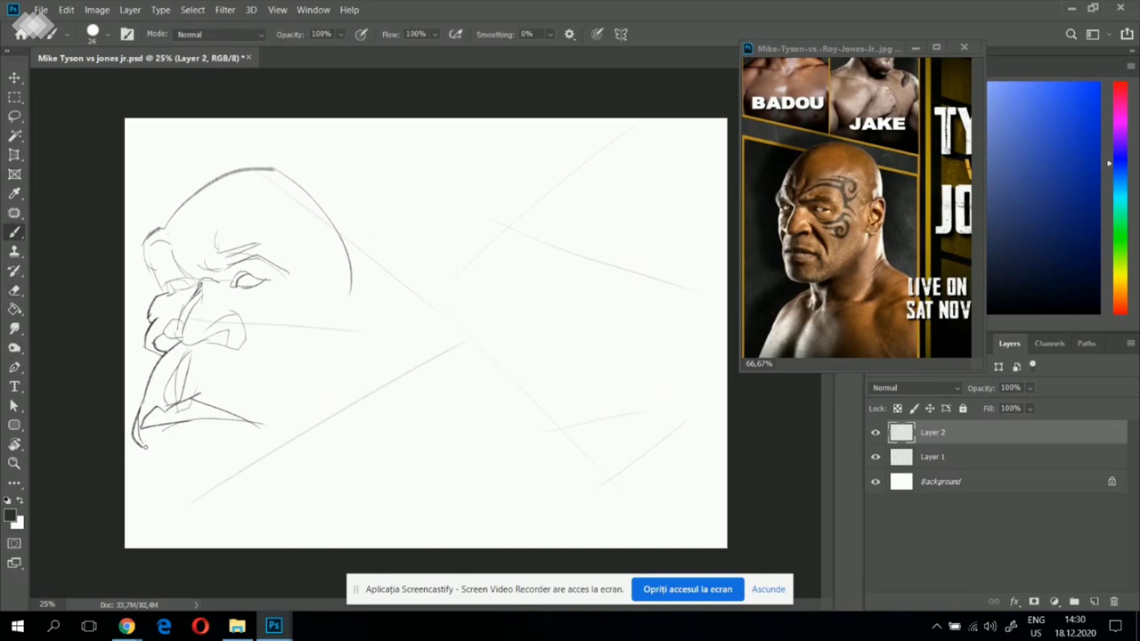
- Draw the lower lip with the crease beneath it, and add the pupils in both eyes
left_click_drag(165, 463, 260, 439)
left_click_drag(166, 464, 220, 468)
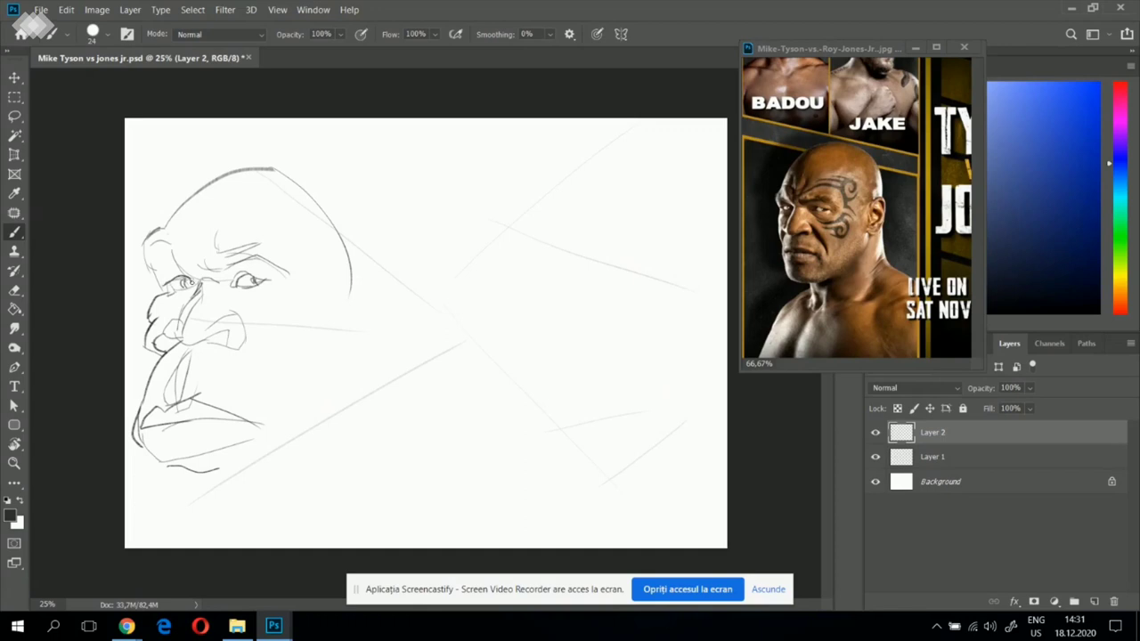
left_click_drag(170, 287, 192, 284)
- Darken the near nostril and draw the shaded fold running from the nose to the mouth corner
mouse_move(212, 342)
left_mouse_down()
mouse_move(250, 308)
mouse_move(259, 358)
left_mouse_up()
mouse_move(246, 334)
left_mouse_down()
mouse_move(282, 396)
mouse_move(269, 431)
mouse_move(279, 445)
left_mouse_up()
key("ctrl+z")
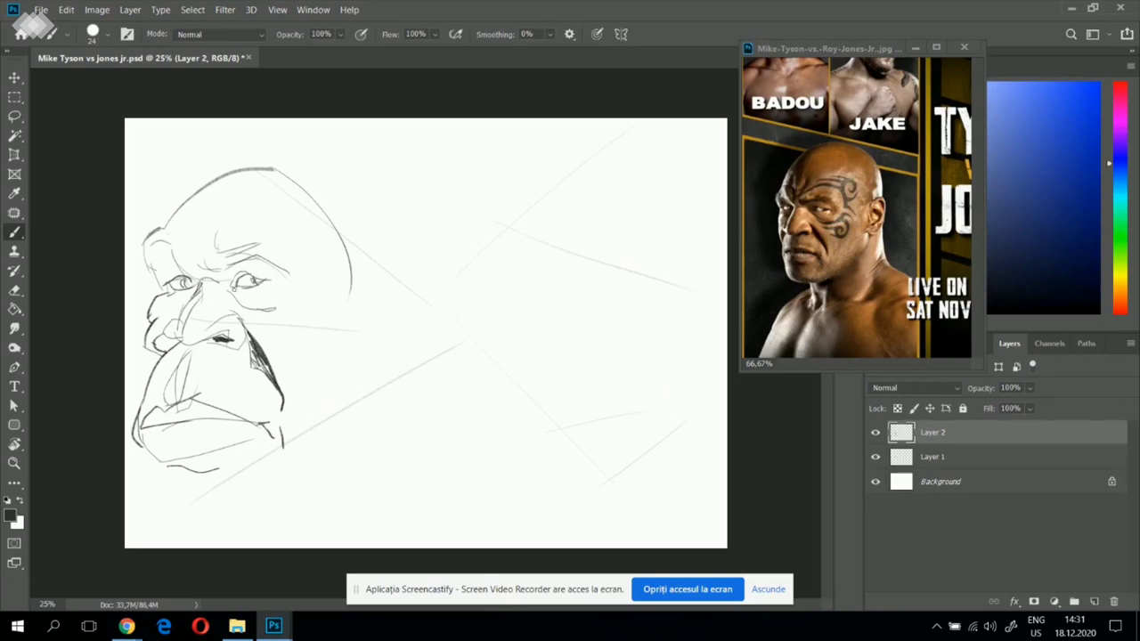
- Add dark frown lines between the eyebrows and wrinkles on the forehead above the far brow
mouse_move(220, 281)
left_mouse_down()
mouse_move(234, 269)
mouse_move(203, 274)
left_mouse_up()
left_click_drag(184, 232, 197, 268)
mouse_move(185, 225)
left_mouse_down()
mouse_move(179, 252)
mouse_move(186, 234)
mouse_move(203, 237)
left_mouse_up()
key("e")
key("b")
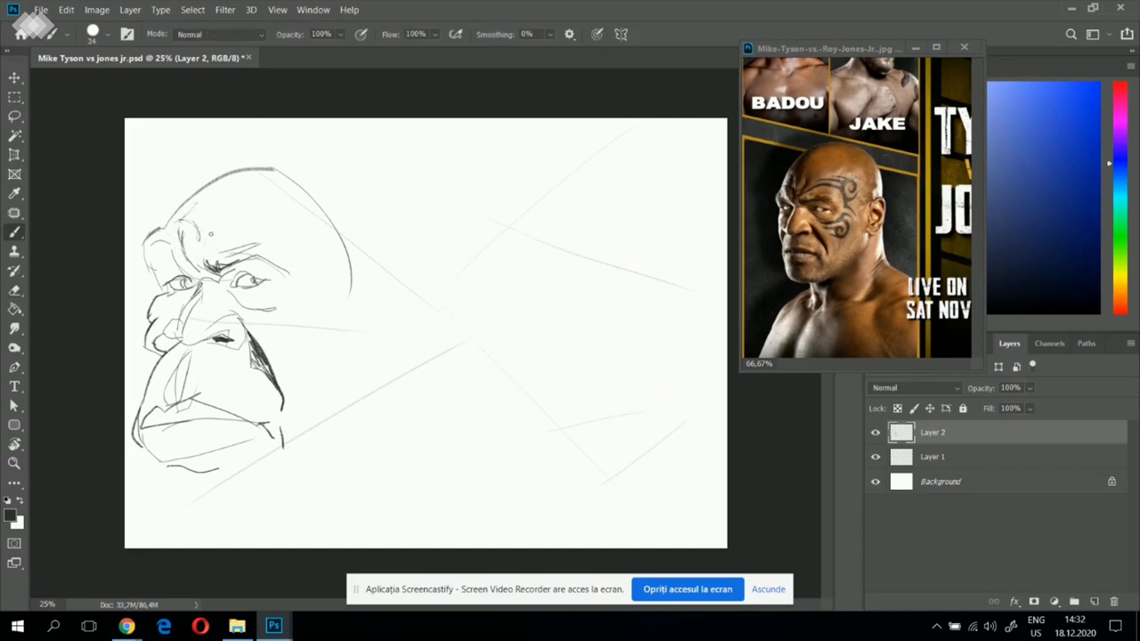
left_click_drag(221, 219, 230, 210)
- Draw the chin outline and the lower jaw edge beneath the mouth
mouse_move(157, 468)
left_mouse_down()
mouse_move(189, 502)
mouse_move(230, 480)
mouse_move(169, 498)
left_mouse_up()
key("ctrl+z")
mouse_move(145, 453)
left_mouse_down()
mouse_move(166, 496)
mouse_move(198, 504)
mouse_move(262, 469)
left_mouse_up()
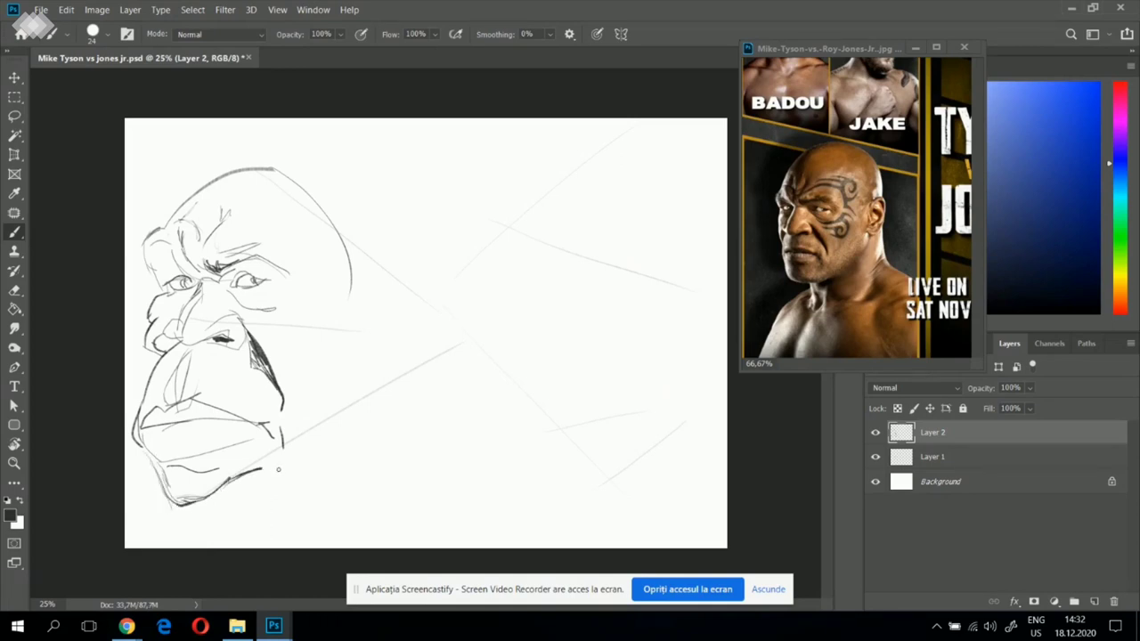
- Draw the rear jaw line, a faint temple contour and the upper curve of the ear
left_click_drag(323, 356, 308, 401)
key("ctrl+z")
left_click_drag(323, 358, 308, 435)
mouse_move(248, 258)
left_mouse_down()
mouse_move(278, 247)
mouse_move(290, 271)
left_mouse_up()
left_click_drag(346, 294, 342, 327)
key("ctrl+z")
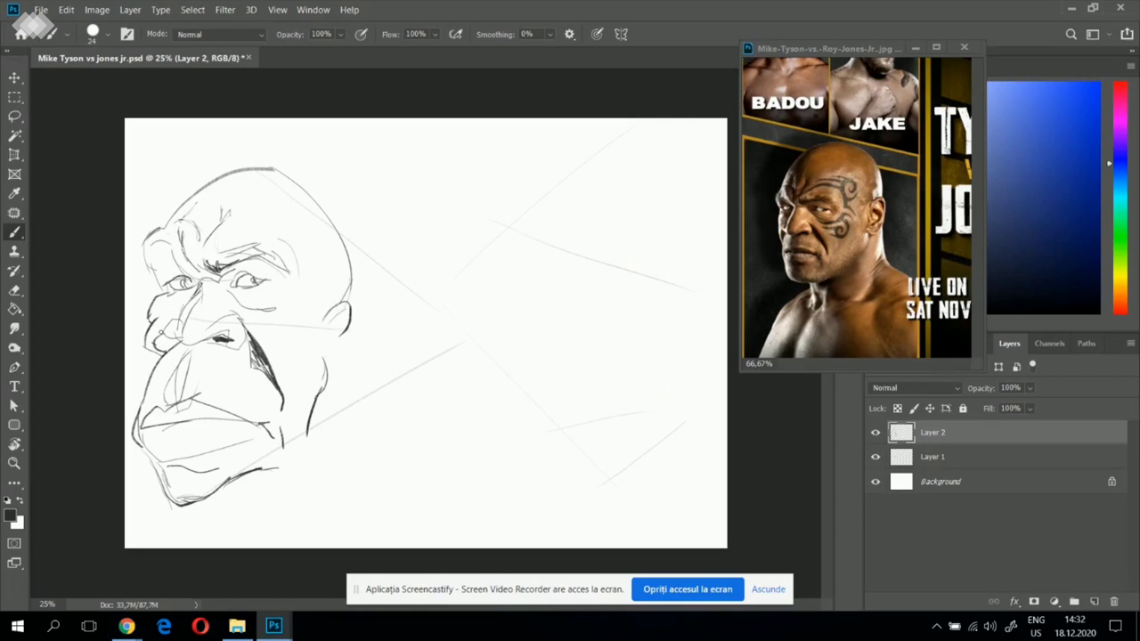
- Select the area around the far eye and reshape it with a Warp transform
mouse_move(166, 261)
left_mouse_down()
mouse_move(144, 293)
mouse_move(155, 315)
mouse_move(176, 307)
mouse_move(169, 266)
left_mouse_up()
key("ctrl+t")
right_click(174, 291)
left_click(199, 381)
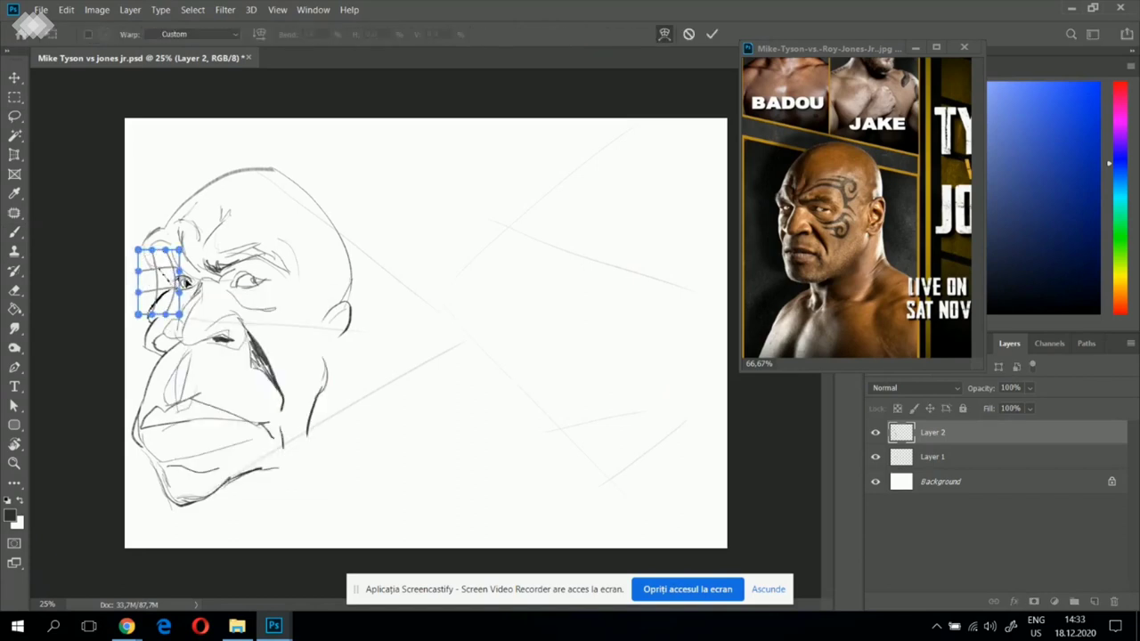
key("Return")
key("b")
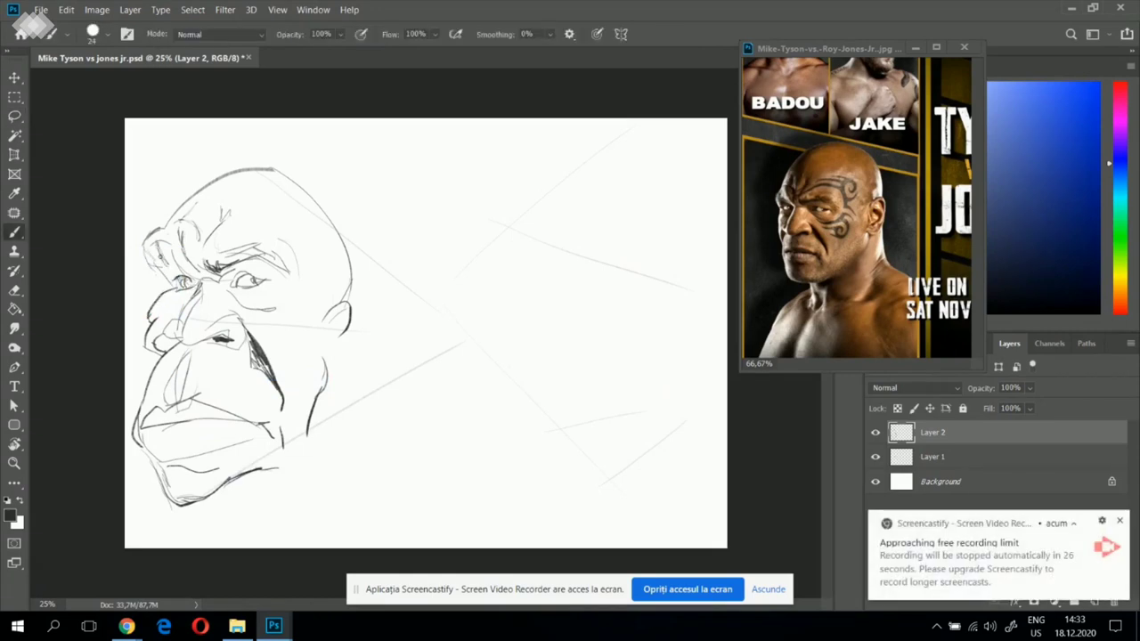
- Complete the ear and draw the back of the neck and the shoulder down to the canvas's lower edge
mouse_move(174, 259)
left_mouse_down()
mouse_move(192, 271)
mouse_move(192, 309)
left_mouse_up()
mouse_move(320, 357)
left_mouse_down()
mouse_move(350, 326)
mouse_move(342, 310)
mouse_move(331, 324)
mouse_move(350, 304)
mouse_move(329, 343)
mouse_move(351, 437)
left_mouse_up()
key("e")
key("b")
key("ctrl+z")
key("ctrl+z")
mouse_move(333, 360)
left_mouse_down()
mouse_move(356, 442)
mouse_move(465, 583)
left_mouse_up()
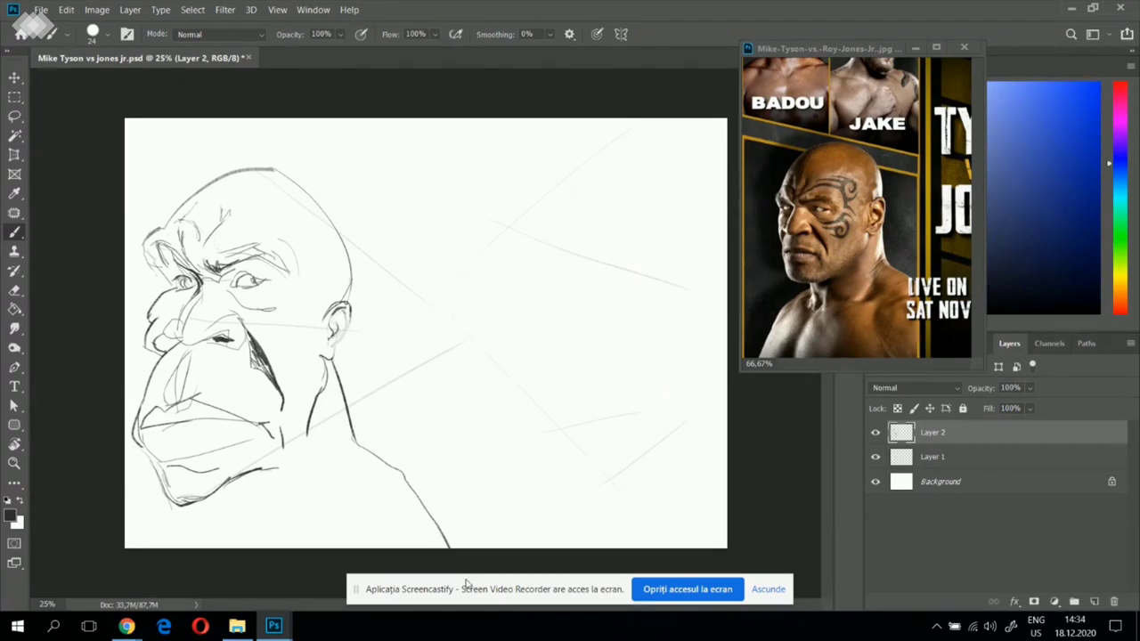
- Add neck lines beneath the chin and refine the outer eye-socket fold and the nose outline
mouse_move(213, 494)
left_mouse_down()
mouse_move(219, 522)
mouse_move(209, 528)
mouse_move(237, 533)
left_mouse_up()
key("ctrl+z")
mouse_move(275, 286)
left_mouse_down()
mouse_move(262, 282)
mouse_move(269, 253)
mouse_move(302, 285)
left_mouse_up()
mouse_move(242, 325)
left_mouse_down()
mouse_move(235, 345)
mouse_move(222, 317)
mouse_move(203, 345)
mouse_move(171, 323)
left_mouse_up()
key("e")
key("b")
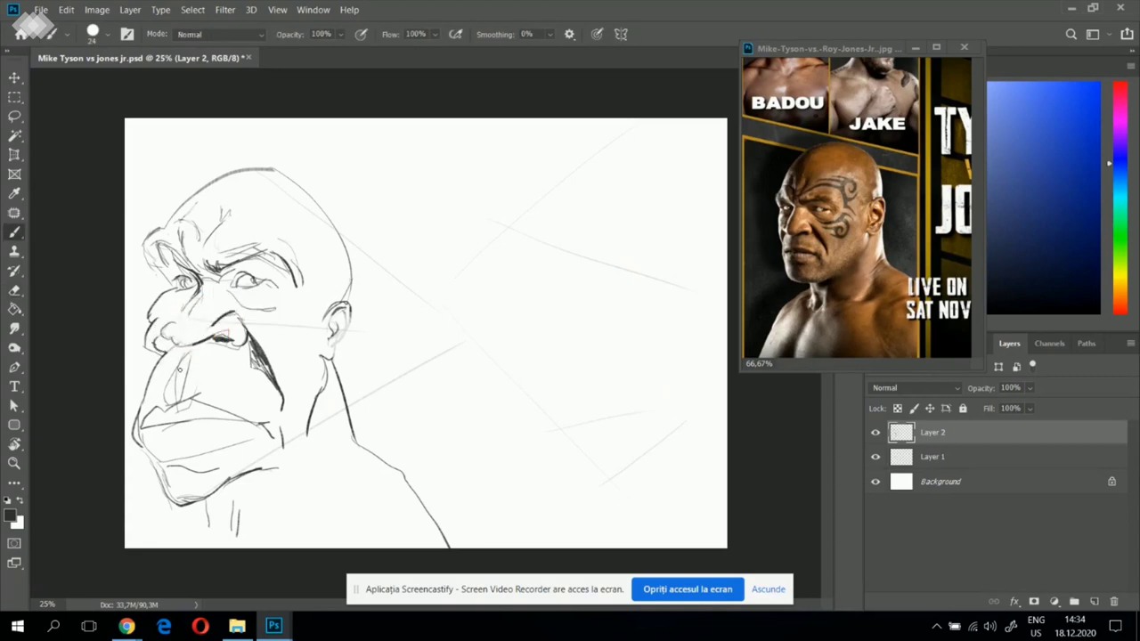
- Lasso the eyes and eyebrows of the left face, move them slightly downward and clear the selection
key("l")
mouse_move(266, 216)
left_mouse_down()
mouse_move(211, 210)
mouse_move(171, 310)
mouse_move(246, 315)
mouse_move(308, 260)
mouse_move(269, 215)
left_mouse_up()
key("v")
left_click_drag(229, 267, 229, 249)
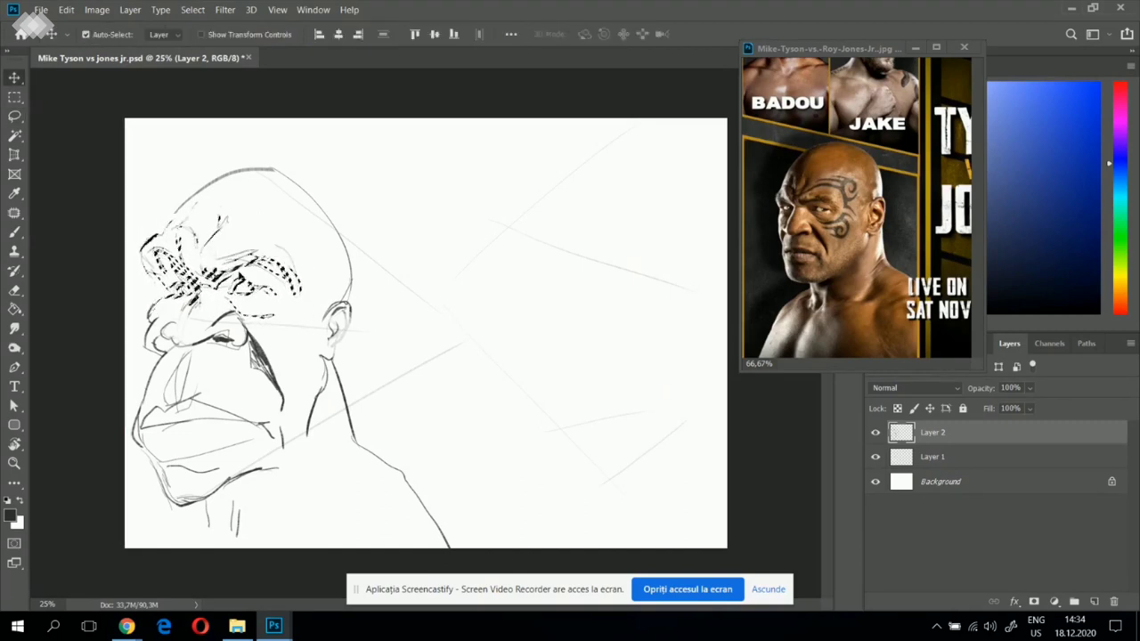
key("ctrl+d")
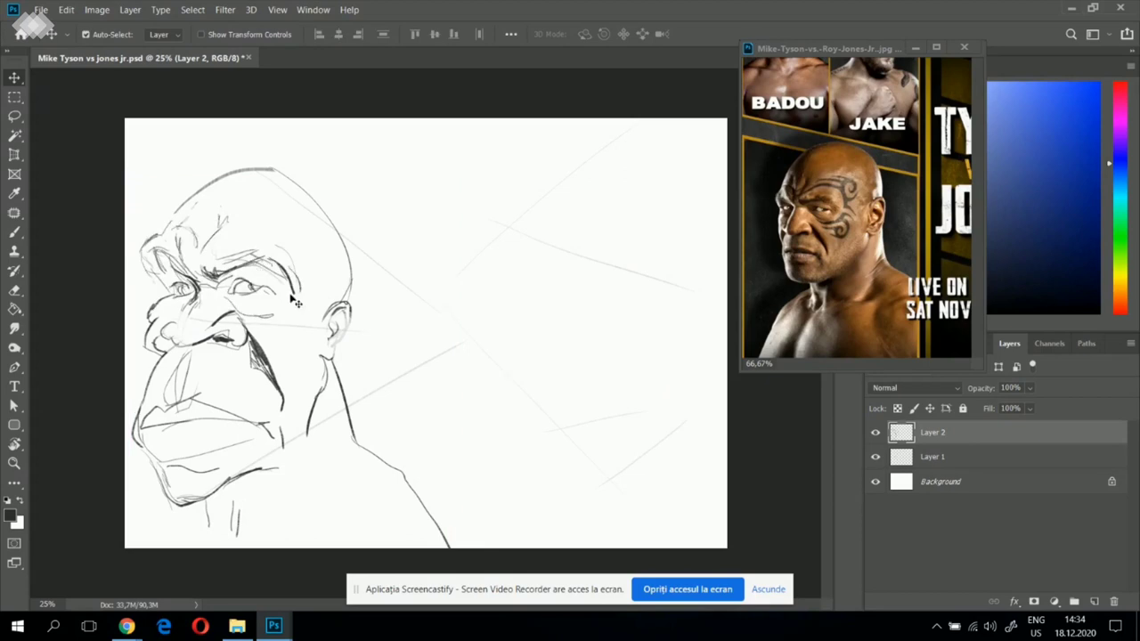
- Refine the far brow and far cheek contours and the lines above the near eye, erasing stray strokes
key("e")
key("b")
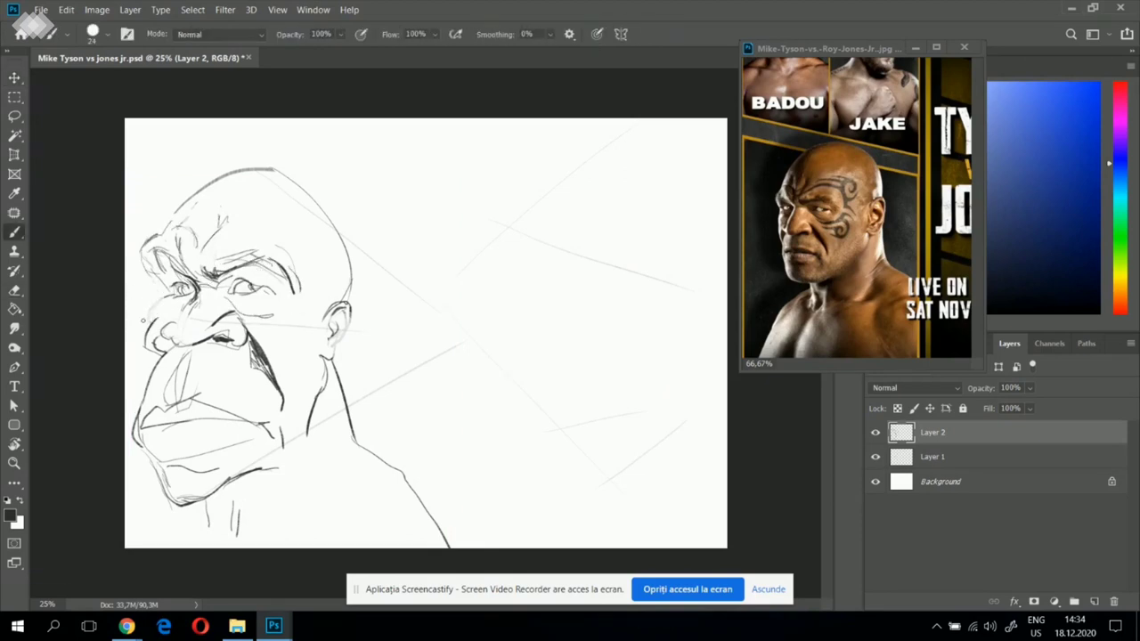
left_click_drag(158, 305, 151, 321)
left_click_drag(167, 228, 157, 235)
mouse_move(236, 266)
left_mouse_down()
mouse_move(267, 256)
mouse_move(285, 268)
left_mouse_up()
left_click_drag(152, 254, 168, 291)
mouse_move(151, 236)
left_mouse_down()
mouse_move(145, 264)
mouse_move(166, 280)
mouse_move(155, 252)
mouse_move(174, 262)
left_mouse_up()
key("e")
key("b")
key("ctrl+z")
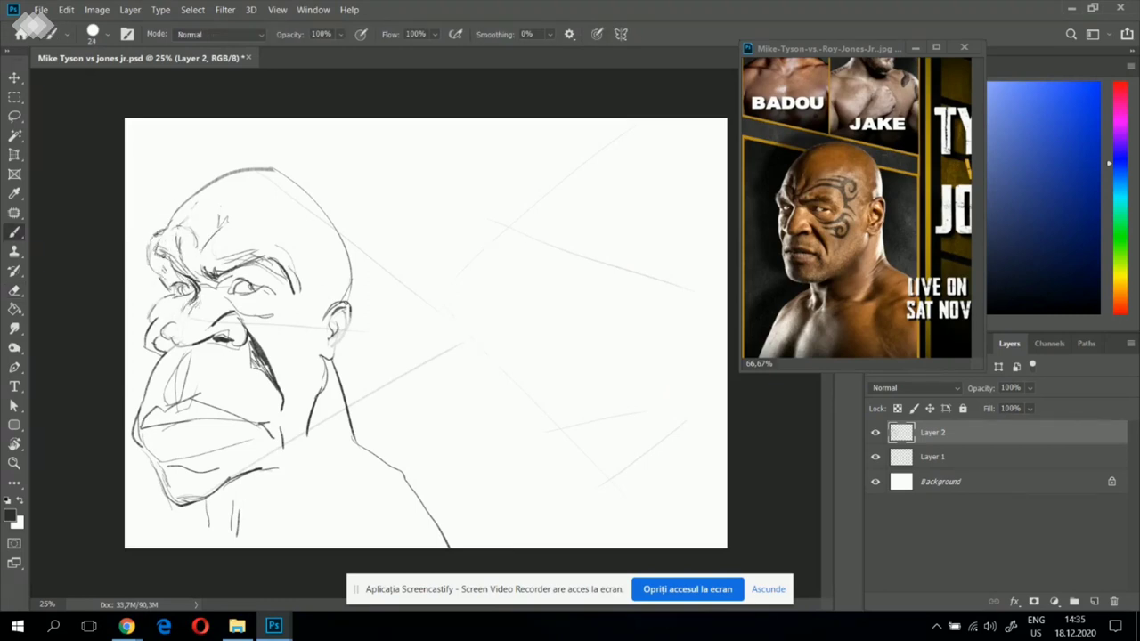
- Draw the neck muscle and collarbone lines beside the shoulder, and strengthen the nose and cheek contours
mouse_move(326, 460)
left_mouse_down()
mouse_move(280, 515)
mouse_move(360, 473)
left_mouse_up()
mouse_move(171, 329)
left_mouse_down()
mouse_move(197, 298)
mouse_move(182, 314)
mouse_move(272, 316)
mouse_move(245, 331)
mouse_move(264, 348)
left_mouse_up()
key("ctrl+z")
key("ctrl+z")
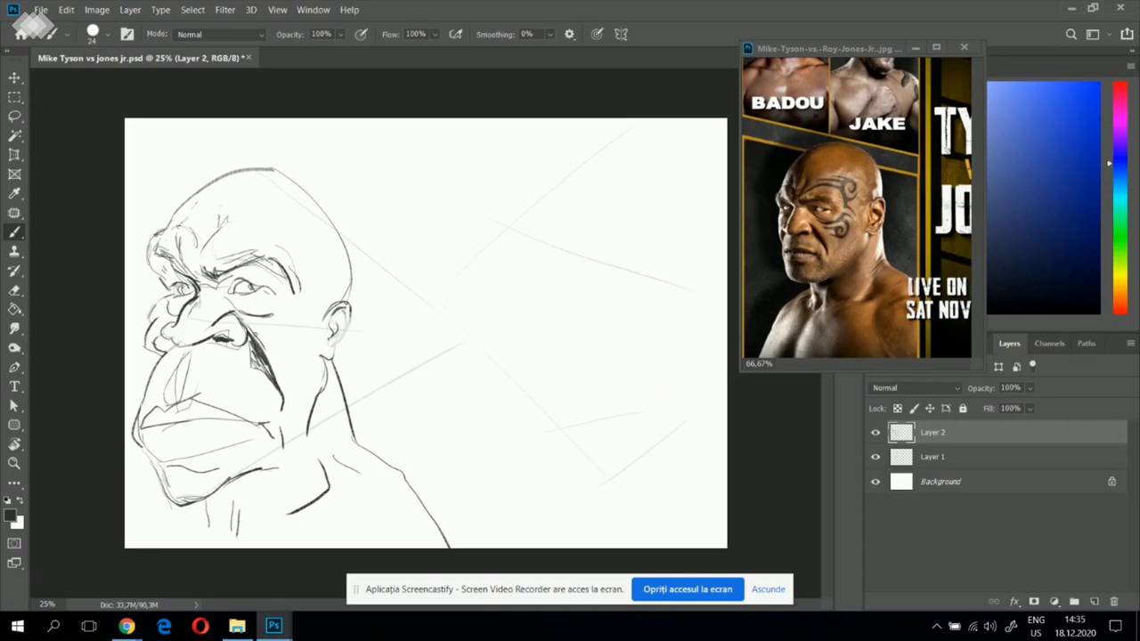
- Darken the philtrum lines, the nose-to-mouth fold and the pupils
mouse_move(171, 404)
left_mouse_down()
mouse_move(202, 403)
mouse_move(161, 410)
mouse_move(189, 357)
left_mouse_up()
key("ctrl+z")
left_click_drag(164, 397, 172, 351)
left_click_drag(248, 339, 273, 383)
left_click_drag(190, 285, 183, 295)
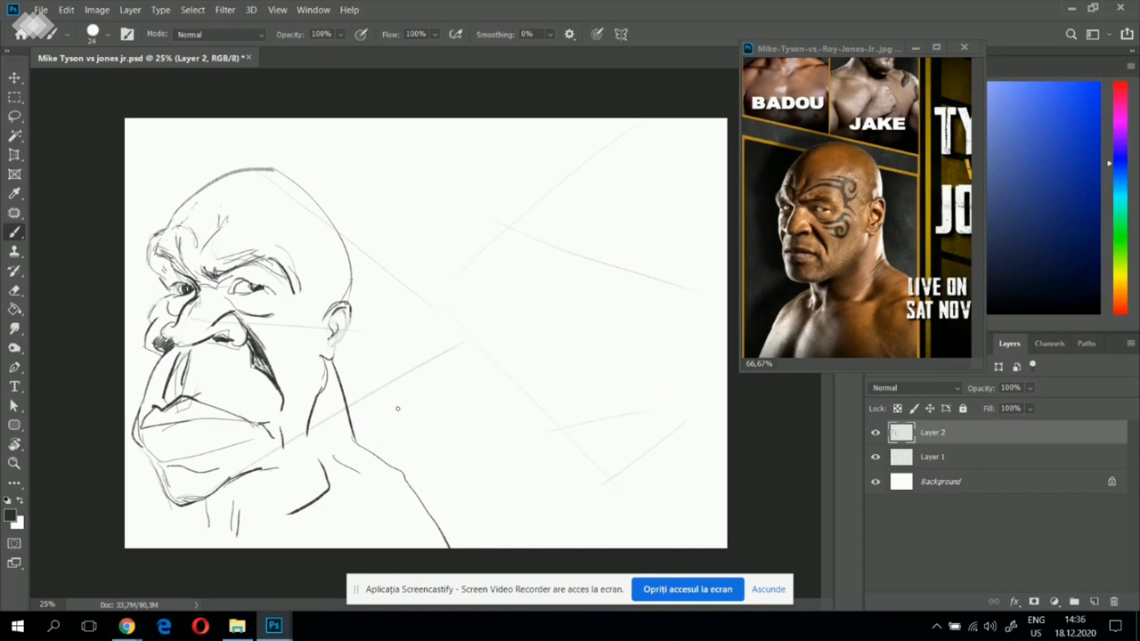
- Hatch shading along the rear jaw, shade the inside of the ear and reinforce the back of the head
mouse_move(317, 408)
left_mouse_down()
mouse_move(305, 447)
mouse_move(308, 422)
left_mouse_up()
mouse_move(333, 328)
left_mouse_down()
mouse_move(327, 350)
mouse_move(348, 255)
left_mouse_up()
mouse_move(340, 301)
left_mouse_down()
mouse_move(349, 253)
mouse_move(354, 286)
mouse_move(339, 257)
mouse_move(349, 268)
mouse_move(341, 304)
left_mouse_up()
key("e")
key("b")
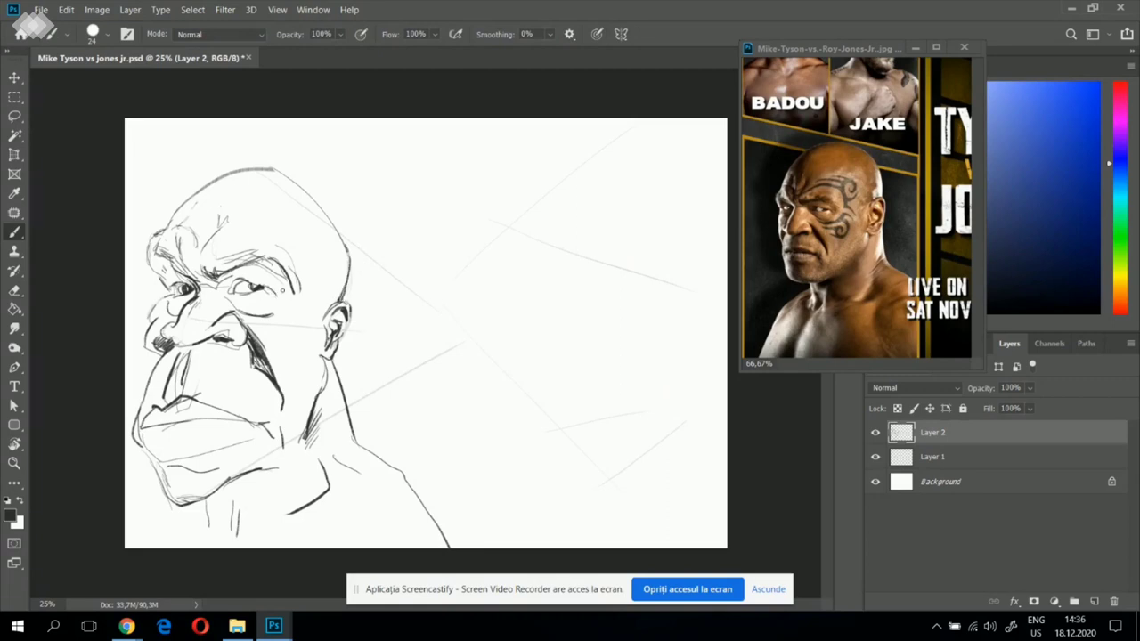
- Rework the heavy fold around the near eye's outer brow into lighter strokes
mouse_move(268, 262)
left_mouse_down()
mouse_move(293, 303)
mouse_move(292, 269)
mouse_move(259, 254)
left_mouse_up()
key("e")
key("b")
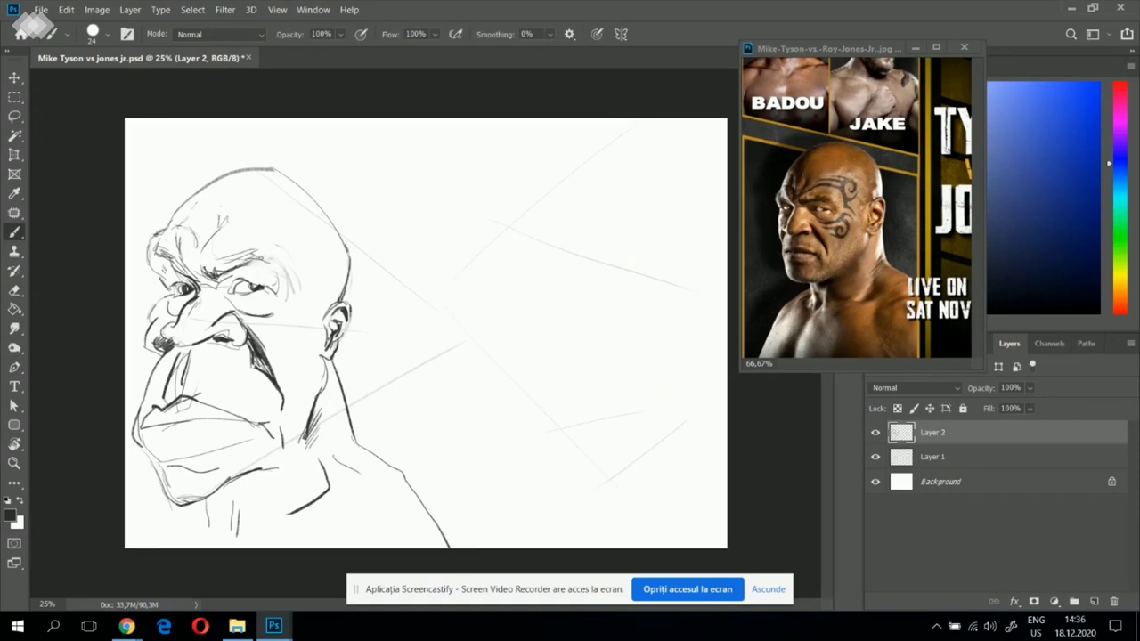
- Darken the lower lip's bottom edge and the forehead furrow rising from between the eyebrows
mouse_move(237, 435)
left_mouse_down()
mouse_move(172, 459)
mouse_move(246, 428)
left_mouse_up()
left_click_drag(203, 260, 221, 213)
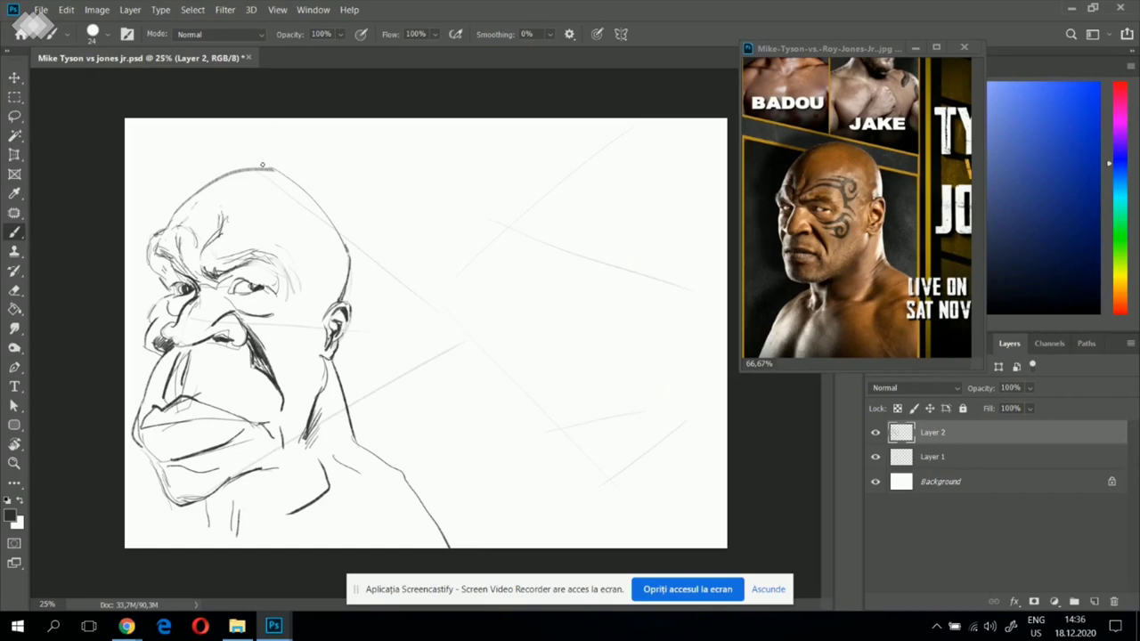
- Try out taller crown strokes above Tyson's head and erase the old contour across the top of the skull
mouse_move(269, 159)
left_mouse_down()
mouse_move(317, 196)
mouse_move(201, 188)
mouse_move(305, 160)
mouse_move(330, 211)
left_mouse_up()
left_click_drag(300, 173, 342, 247)
mouse_move(237, 164)
left_mouse_down()
mouse_move(175, 212)
mouse_move(252, 164)
mouse_move(203, 197)
left_mouse_up()
key("e")
left_click_drag(287, 183, 304, 198)
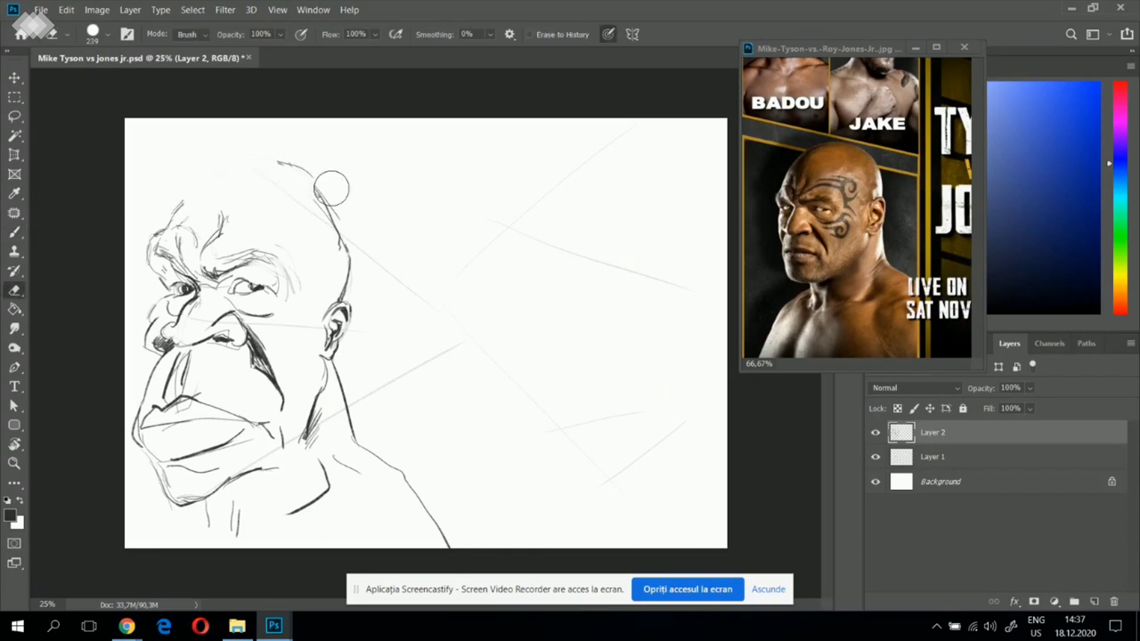
- Redraw Tyson's skull as a taller, rounded contour running from the forehead over the crown down to the ear
key("b")
left_click_drag(173, 215, 237, 162)
mouse_move(187, 202)
left_mouse_down()
mouse_move(219, 168)
mouse_move(277, 159)
left_mouse_up()
mouse_move(251, 157)
left_mouse_down()
mouse_move(350, 188)
mouse_move(325, 190)
mouse_move(350, 266)
left_mouse_up()
mouse_move(287, 165)
left_mouse_down()
mouse_move(307, 208)
mouse_move(293, 158)
mouse_move(309, 170)
mouse_move(295, 199)
mouse_move(322, 206)
left_mouse_up()
key("e")
key("b")
left_click_drag(290, 167, 347, 261)
left_click_drag(331, 203, 350, 278)
- Add the front shoulder line below Tyson's chin and touch up the cheek beside his nose
left_click_drag(203, 511, 175, 534)
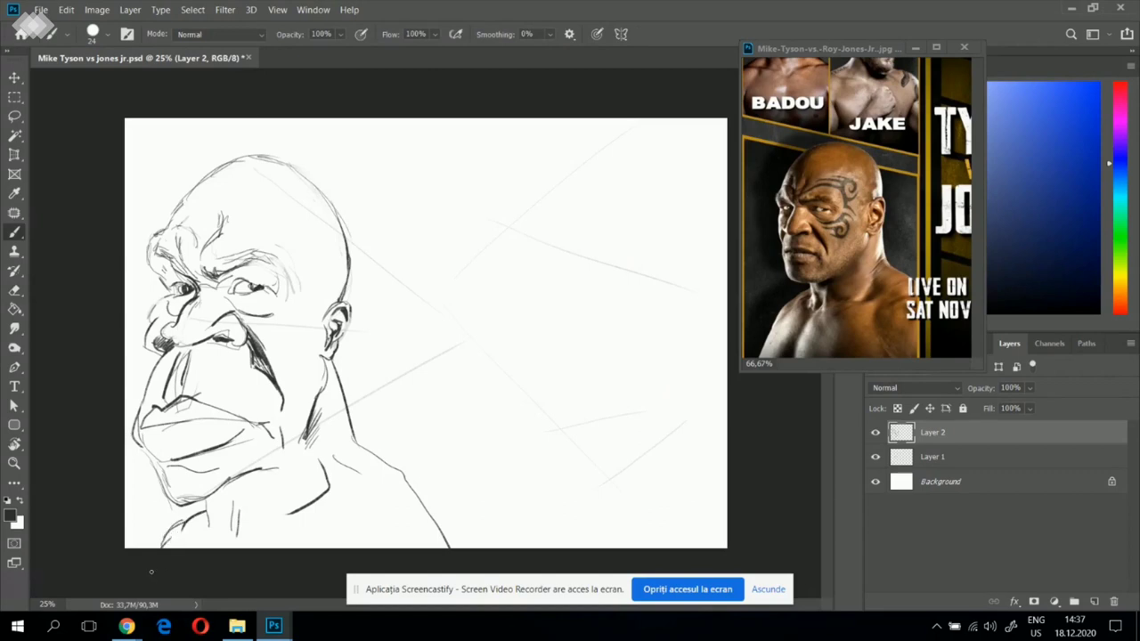
mouse_move(241, 300)
left_mouse_down()
mouse_move(269, 315)
mouse_move(231, 305)
mouse_move(228, 330)
left_mouse_up()
key("e")
key("b")
- Bring Roy Jones Jr. into view in the poster reference and rough in his brows and both eyes on the canvas's empty half
left_click(851, 302)
mouse_move(851, 303)
left_mouse_down()
mouse_move(564, 281)
mouse_move(614, 294)
mouse_move(633, 314)
mouse_move(696, 303)
left_mouse_up()
left_click(625, 425)
mouse_move(566, 252)
left_mouse_down()
mouse_move(539, 292)
mouse_move(699, 363)
left_mouse_up()
mouse_move(653, 329)
left_mouse_down()
mouse_move(691, 339)
mouse_move(683, 349)
mouse_move(660, 331)
left_mouse_up()
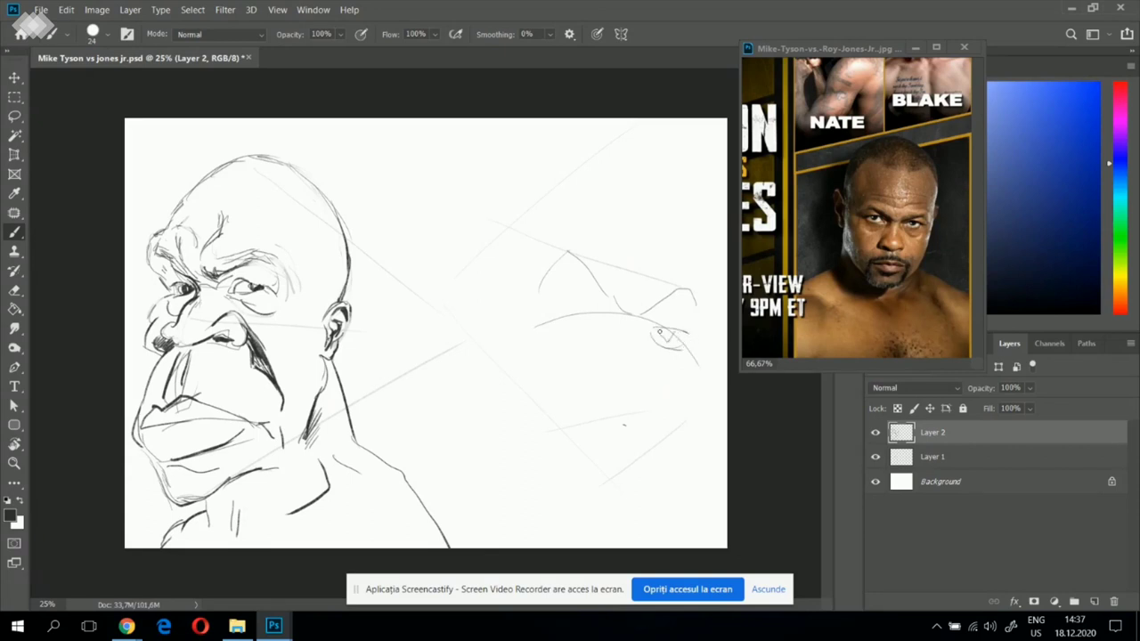
left_click_drag(599, 312, 610, 345)
left_click_drag(590, 342, 610, 342)
left_click_drag(541, 327, 590, 348)
left_click_drag(547, 326, 587, 319)
- Sketch the contours of Jones's forehead, temples and upper cheeks on both sides of the eyes
mouse_move(526, 285)
left_mouse_down()
mouse_move(568, 253)
mouse_move(521, 305)
mouse_move(504, 376)
left_mouse_up()
left_click_drag(545, 133, 509, 267)
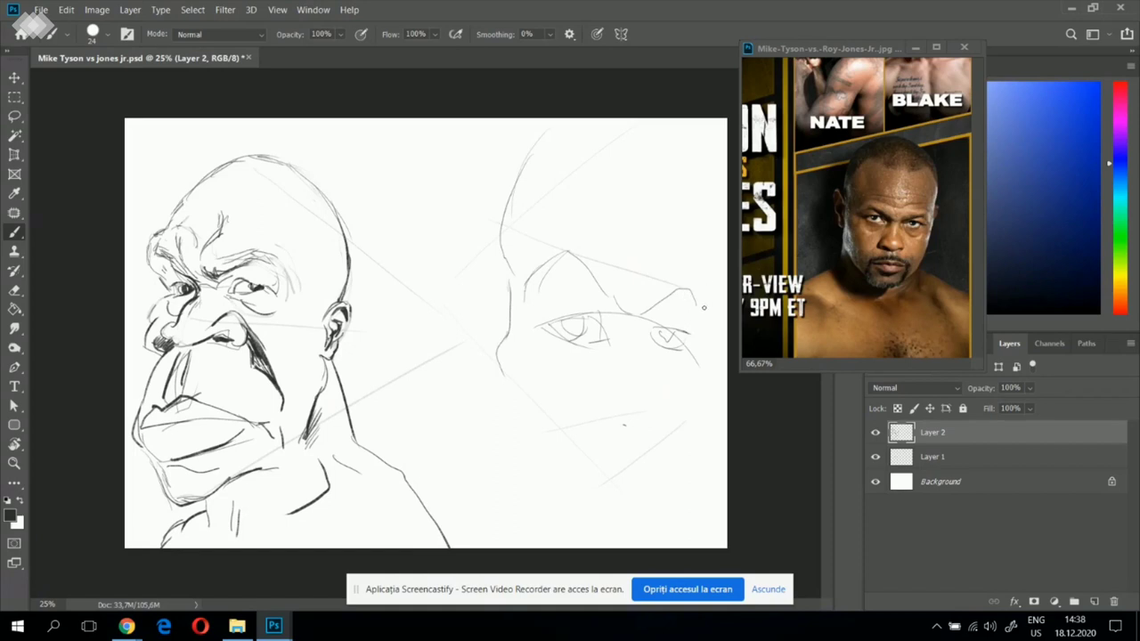
left_click_drag(724, 230, 704, 388)
- Rough in Jones's nose and mouth, replacing the first mouth line with a new one
left_click_drag(638, 342, 639, 362)
mouse_move(613, 324)
left_mouse_down()
mouse_move(613, 418)
mouse_move(654, 424)
mouse_move(648, 374)
left_mouse_up()
left_click_drag(581, 453, 663, 445)
key("ctrl+z")
mouse_move(579, 463)
left_mouse_down()
mouse_move(655, 447)
mouse_move(585, 462)
mouse_move(618, 465)
mouse_move(645, 451)
left_mouse_up()
- Outline Jones's chin and jaw, and add the under-eye bags and one pointed ear
mouse_move(588, 485)
left_mouse_down()
mouse_move(628, 492)
mouse_move(643, 467)
mouse_move(675, 453)
mouse_move(715, 356)
left_mouse_up()
left_click_drag(688, 437, 716, 355)
mouse_move(641, 353)
left_mouse_down()
mouse_move(658, 380)
mouse_move(691, 369)
left_mouse_up()
mouse_move(600, 354)
left_mouse_down()
mouse_move(557, 381)
mouse_move(543, 345)
left_mouse_up()
mouse_move(583, 458)
left_mouse_down()
mouse_move(594, 482)
mouse_move(526, 426)
left_mouse_up()
mouse_move(508, 372)
left_mouse_down()
mouse_move(538, 451)
mouse_move(556, 453)
left_mouse_up()
left_click_drag(486, 317, 508, 392)
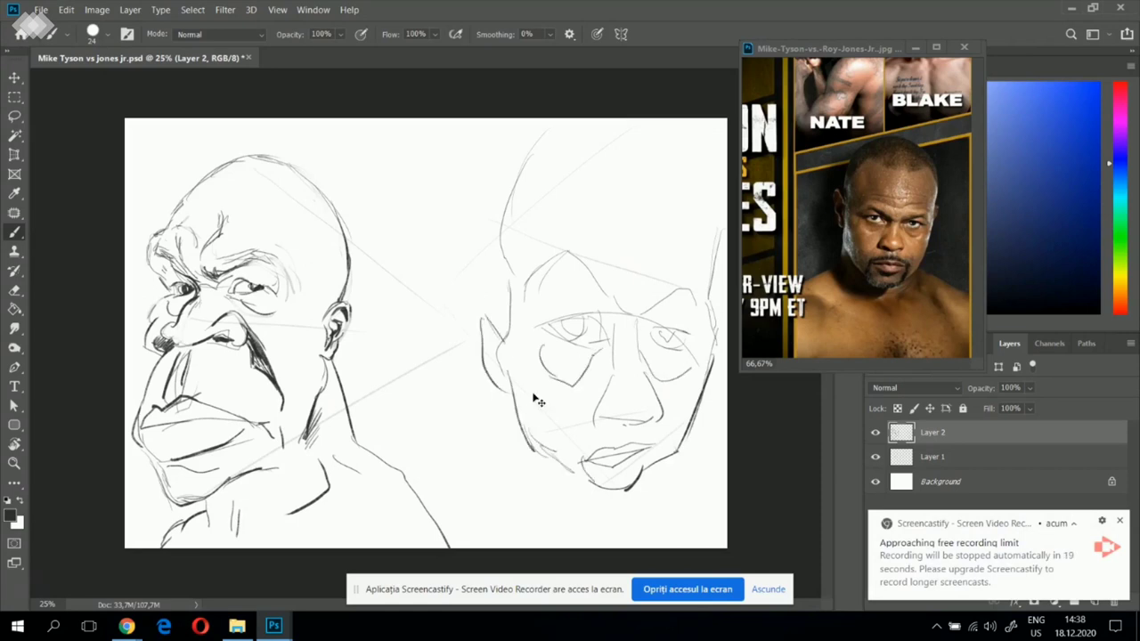
- Select the whole Jones sketch, scale it down and reposition it to leave room for the top of the head
key("ctrl+t")
key("Escape")
key("m")
left_click_drag(441, 118, 727, 524)
key("ctrl+t")
left_click_drag(441, 119, 475, 190)
left_click_drag(635, 410, 604, 403)
key("Return")
key("ctrl+d")
- Draw the tall rounded crown of Jones's head, connecting the temples on both sides
key("b")
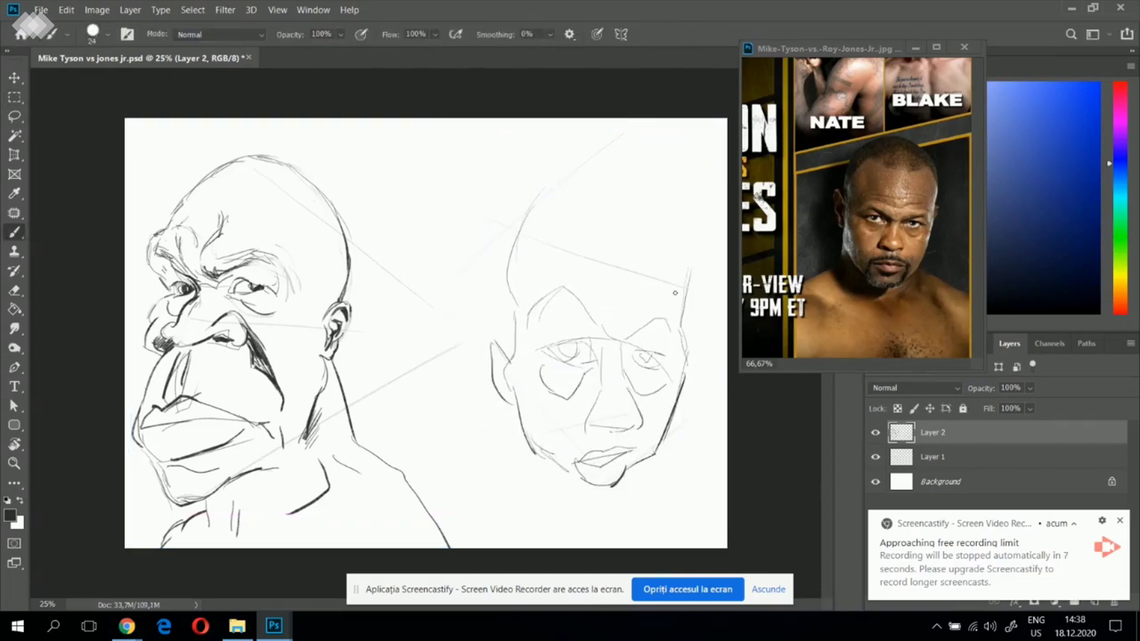
left_click_drag(681, 300, 709, 235)
left_click_drag(649, 135, 718, 234)
mouse_move(647, 134)
left_mouse_down()
mouse_move(555, 170)
mouse_move(539, 197)
left_mouse_up()
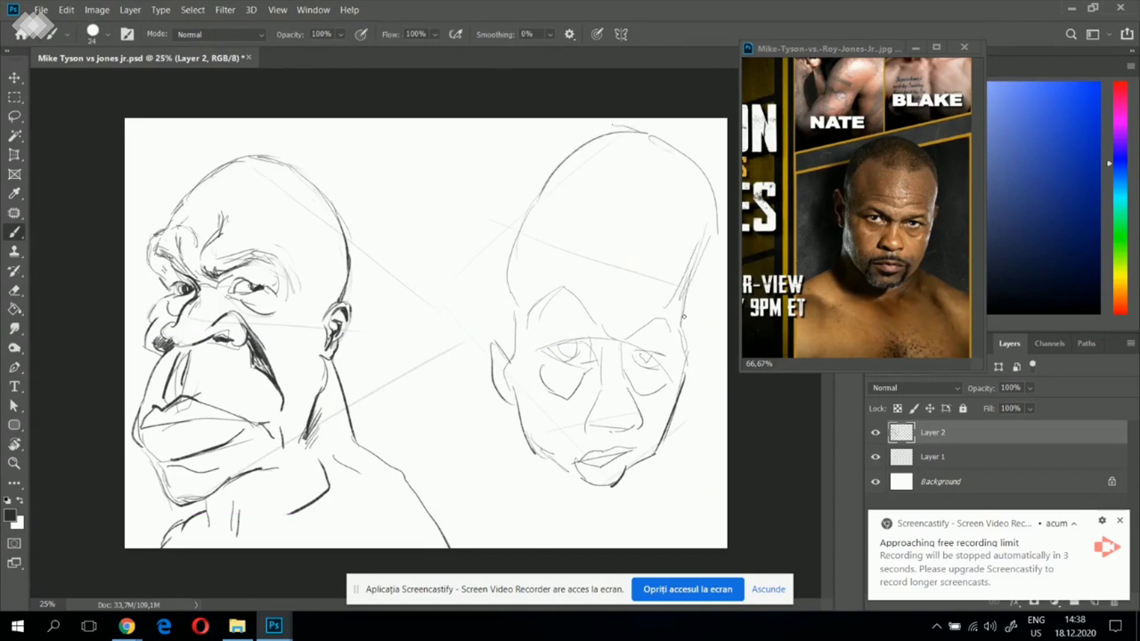
- Draw both of Jones's ears, making the one on Tyson's side larger and erasing its old lines
left_click_drag(690, 329, 686, 305)
left_click_drag(470, 276, 520, 328)
mouse_move(473, 294)
left_mouse_down()
mouse_move(481, 344)
mouse_move(513, 406)
left_mouse_up()
key("e")
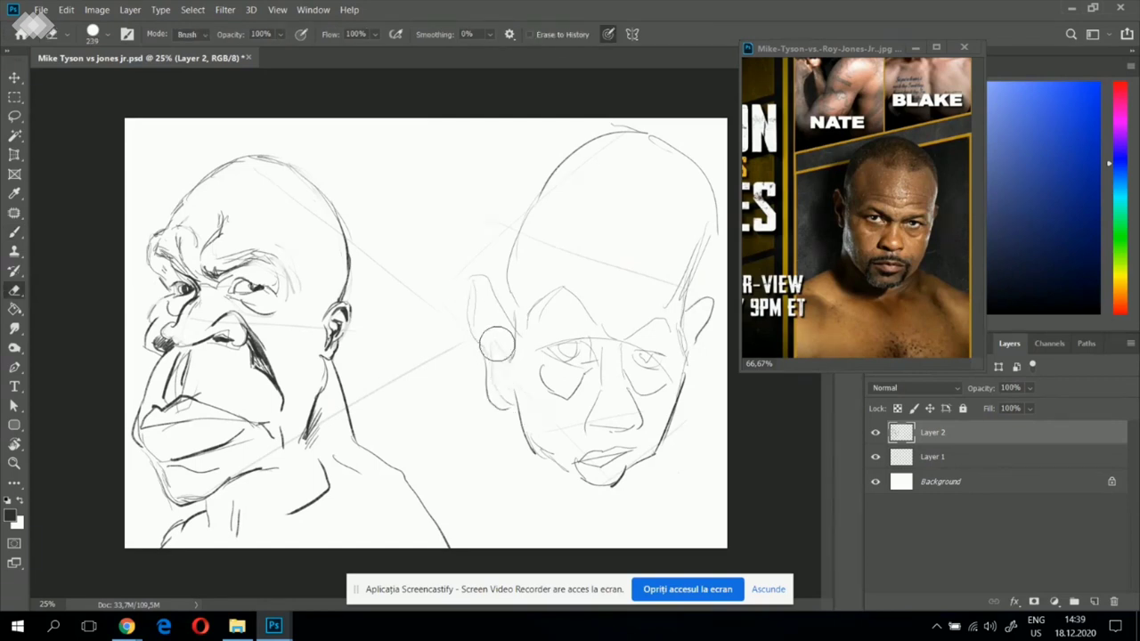
key("b")
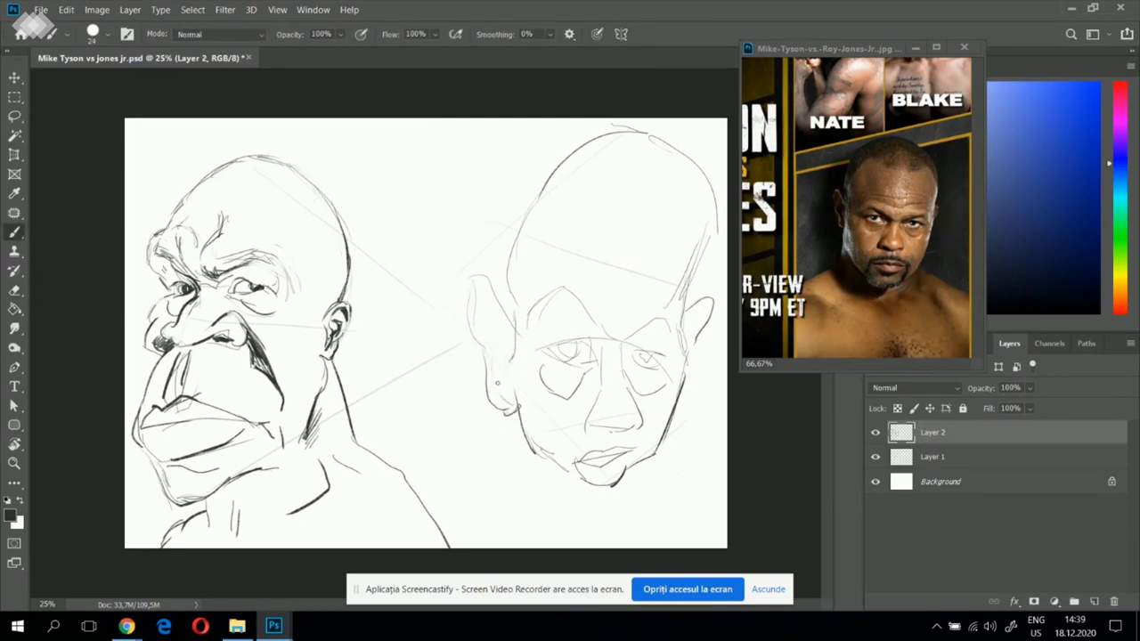
key("e")
mouse_move(476, 387)
left_mouse_down()
mouse_move(489, 375)
mouse_move(491, 412)
mouse_move(515, 415)
left_mouse_up()
- Define Jones's nose tip and nostrils, and darken the smaller eye and its brow
key("b")
mouse_move(587, 424)
left_mouse_down()
mouse_move(618, 436)
mouse_move(648, 420)
mouse_move(642, 409)
left_mouse_up()
mouse_move(670, 356)
left_mouse_down()
mouse_move(650, 352)
mouse_move(675, 354)
mouse_move(665, 318)
mouse_move(680, 353)
left_mouse_up()
- Reinforce the small ear, shade the temple beside it and darken the skull edge up to the hairline corner
mouse_move(693, 312)
left_mouse_down()
mouse_move(686, 351)
mouse_move(694, 328)
left_mouse_up()
left_click_drag(702, 281, 688, 326)
left_click_drag(707, 275, 691, 310)
left_click_drag(718, 221, 705, 286)
mouse_move(690, 180)
left_mouse_down()
mouse_move(650, 200)
mouse_move(722, 242)
mouse_move(718, 233)
left_mouse_up()
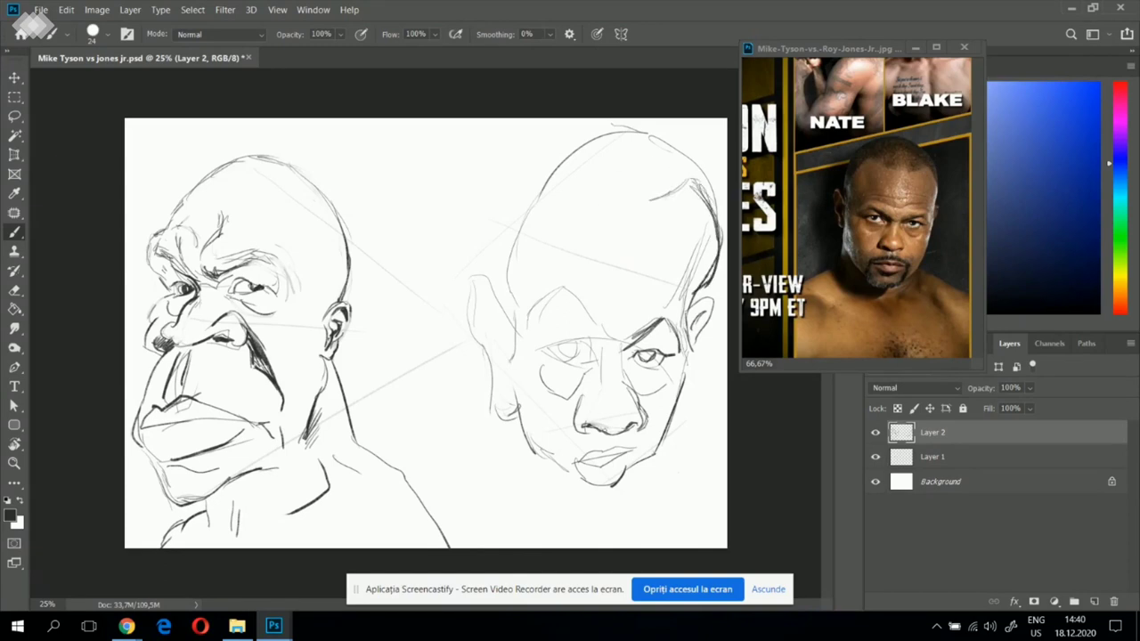
- Lasso Jones's mouth and chin and nudge them slightly into a better position under the nose
key("l")
mouse_move(646, 443)
left_mouse_down()
mouse_move(569, 476)
mouse_move(633, 479)
left_mouse_up()
key("v")
key("ctrl+d")
- Draw Jones's moustache and goatee in short, dark hair strokes around the mouth and chin
key("b")
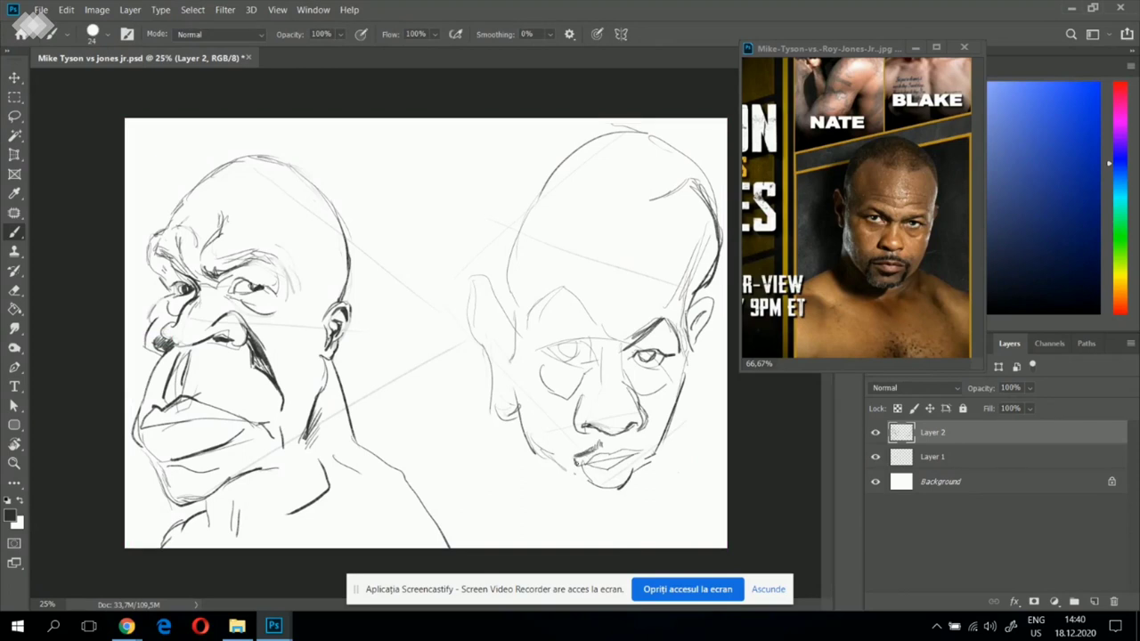
left_click_drag(588, 492, 625, 488)
left_click_drag(602, 443, 618, 444)
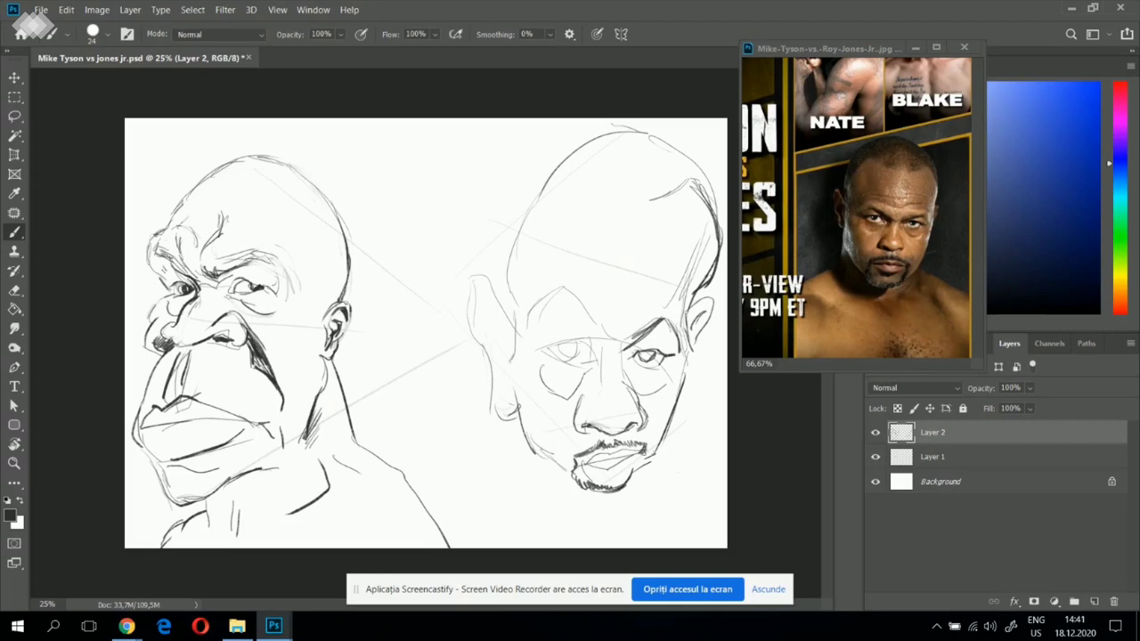
left_click_drag(638, 463, 611, 494)
- Strengthen the smaller eye's bag and inner-corner fold, and darken the outline of the larger eye
left_click_drag(676, 365, 654, 397)
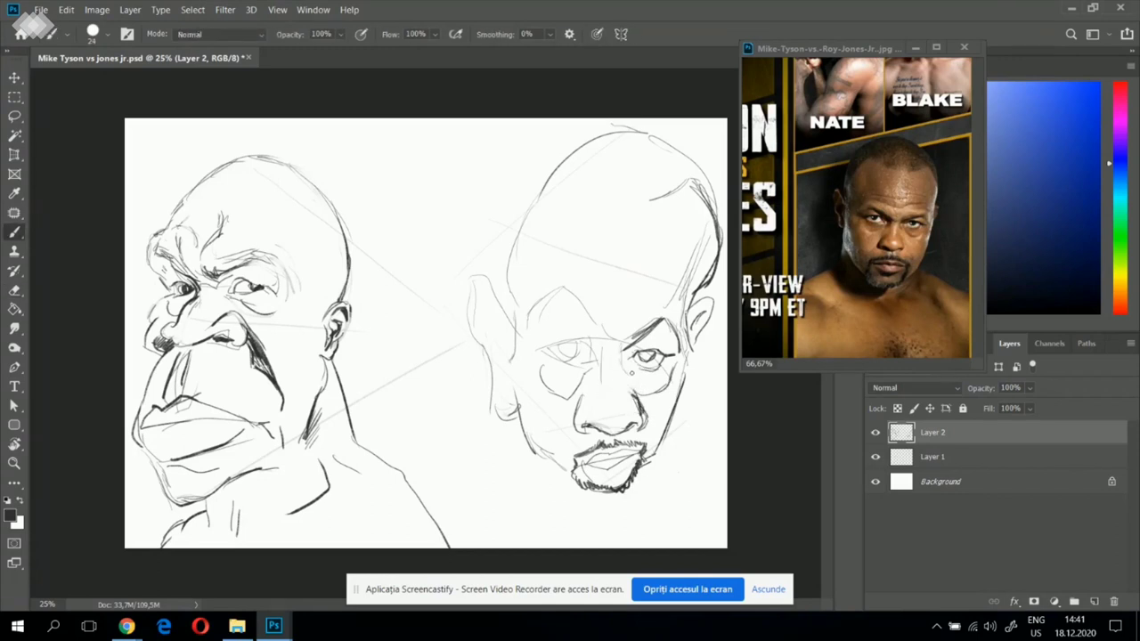
left_click_drag(630, 365, 642, 389)
mouse_move(590, 332)
left_mouse_down()
mouse_move(541, 348)
mouse_move(562, 358)
mouse_move(581, 340)
mouse_move(556, 342)
mouse_move(592, 358)
left_mouse_up()
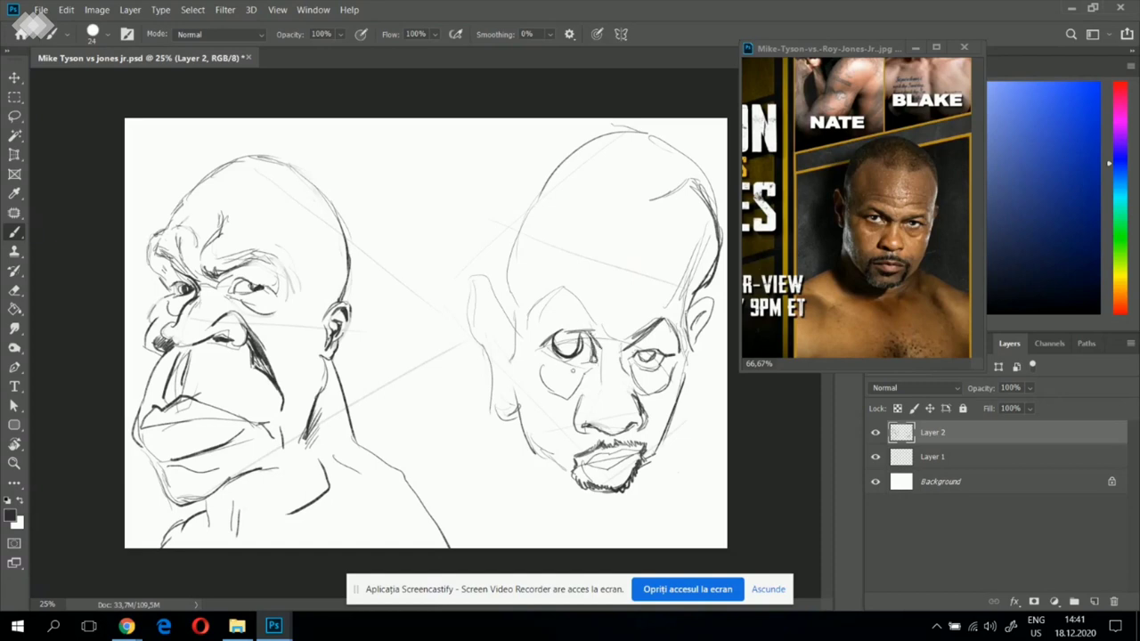
- Erase the heavy lines in Jones's larger eye, then redraw its lids and the furrowed brow above it
key("e")
left_click_drag(563, 342, 577, 365)
key("b")
key("e")
key("b")
mouse_move(519, 326)
left_mouse_down()
mouse_move(598, 304)
mouse_move(561, 291)
mouse_move(595, 338)
left_mouse_up()
left_click_drag(577, 300, 602, 331)
- Darken Jones's jawline down to the goatee and reinforce the large ear's upper rim, cleaning up the lines beside it
mouse_move(542, 392)
left_mouse_down()
mouse_move(525, 422)
mouse_move(573, 475)
left_mouse_up()
left_click_drag(479, 283, 497, 311)
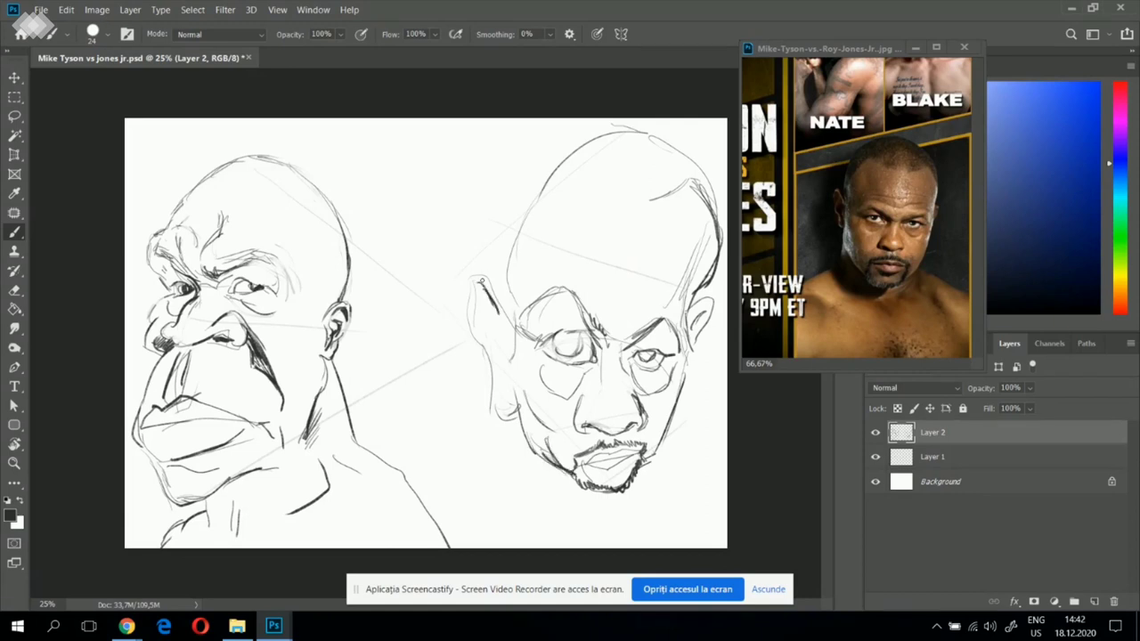
left_click_drag(475, 271, 517, 337)
key("e")
mouse_move(502, 282)
left_mouse_down()
mouse_move(514, 319)
mouse_move(500, 312)
mouse_move(514, 319)
left_mouse_up()
key("b")
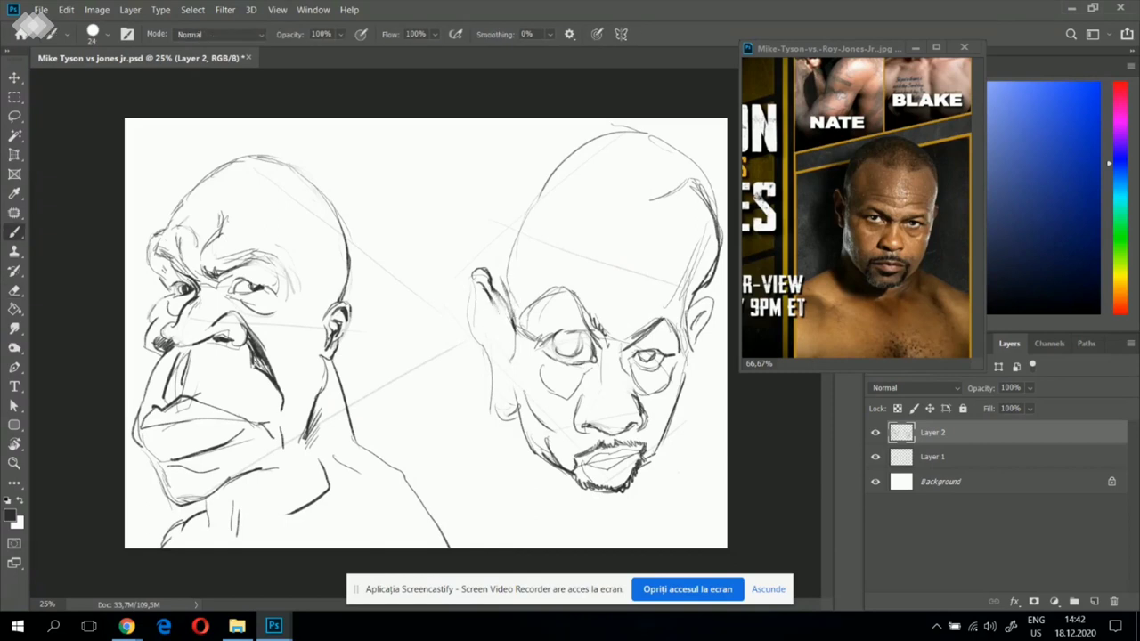
- Redraw the skull contour wider from the large ear to the crown and erase the old line inside it
mouse_move(506, 259)
left_mouse_down()
mouse_move(533, 182)
mouse_move(610, 135)
mouse_move(645, 134)
left_mouse_up()
key("e")
mouse_move(567, 165)
left_mouse_down()
mouse_move(523, 251)
mouse_move(615, 152)
left_mouse_up()
- Lasso Jones's facial features, shift them slightly downward and scale them to 96.87%
key("l")
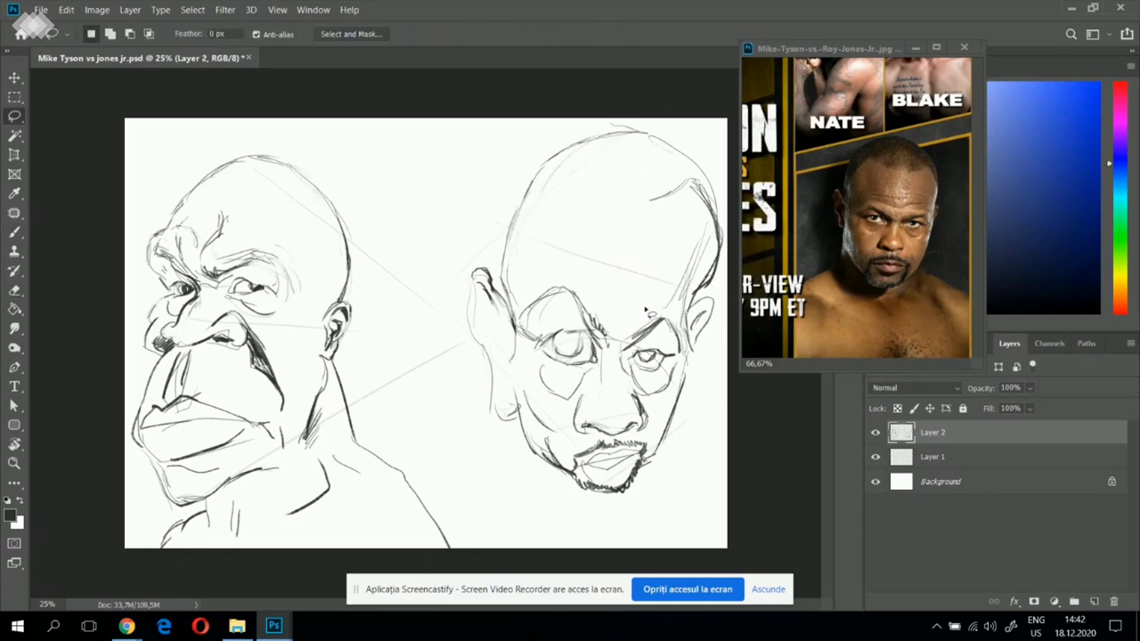
mouse_move(674, 314)
left_mouse_down()
mouse_move(521, 343)
mouse_move(666, 504)
mouse_move(675, 316)
left_mouse_up()
key("v")
left_click_drag(667, 432, 668, 441)
key("ctrl+t")
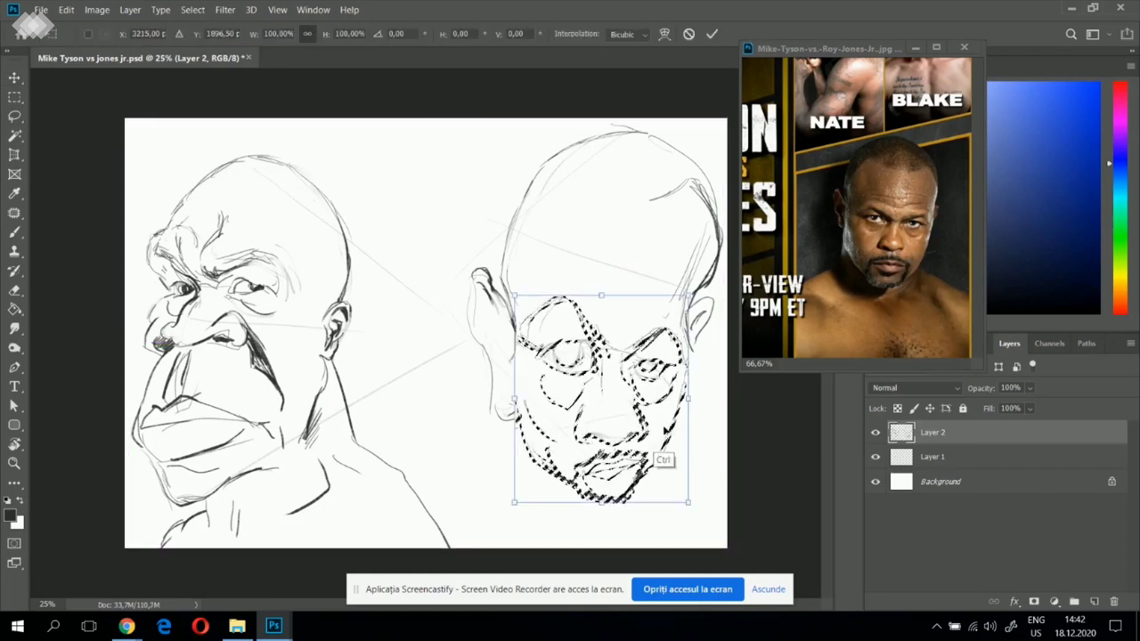
left_click_drag(515, 295, 520, 303)
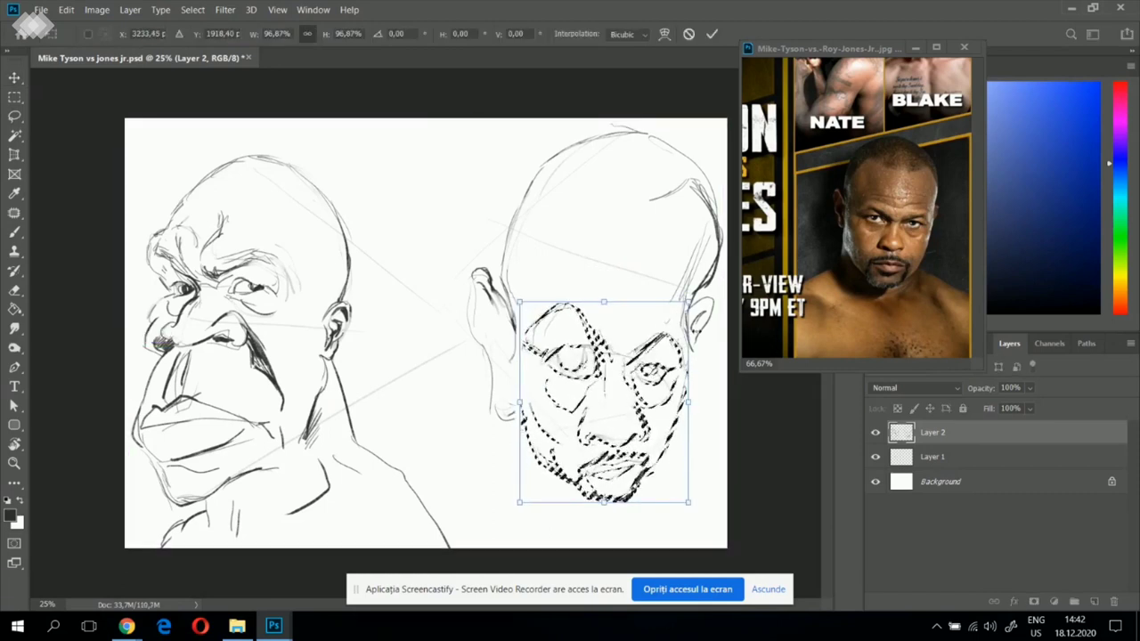
key("Return")
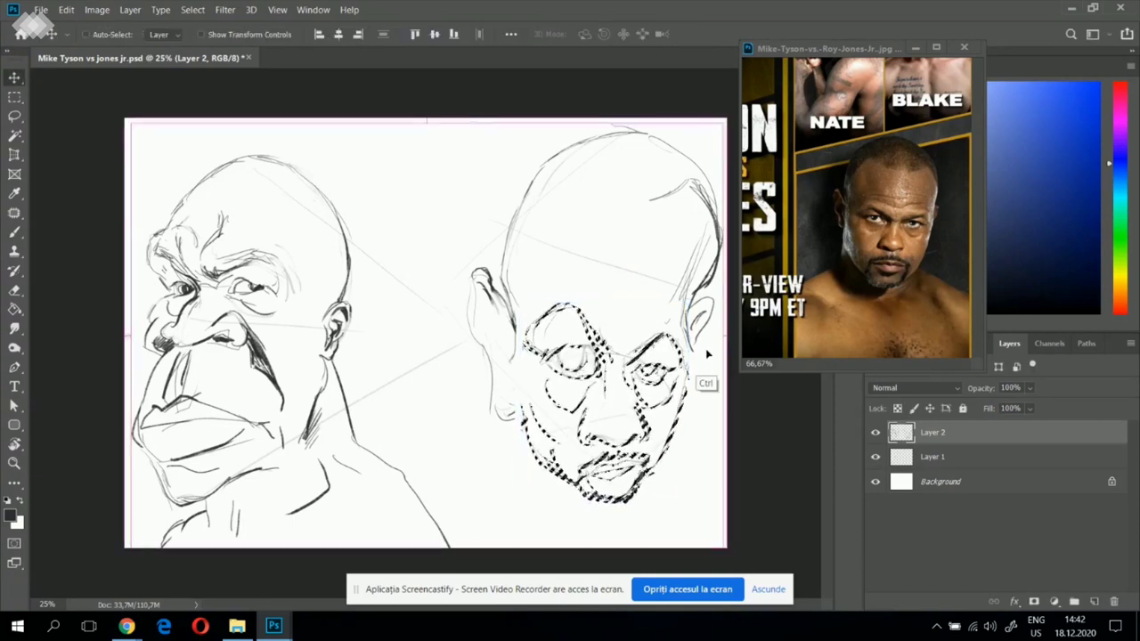
key("ctrl+d")
- Redraw the cheek contour below Jones's small ear to fit the resized face, cleaning up stray lines
key("b")
mouse_move(678, 334)
left_mouse_down()
mouse_move(681, 364)
mouse_move(658, 338)
mouse_move(681, 333)
mouse_move(698, 357)
mouse_move(682, 408)
left_mouse_up()
key("e")
key("b")
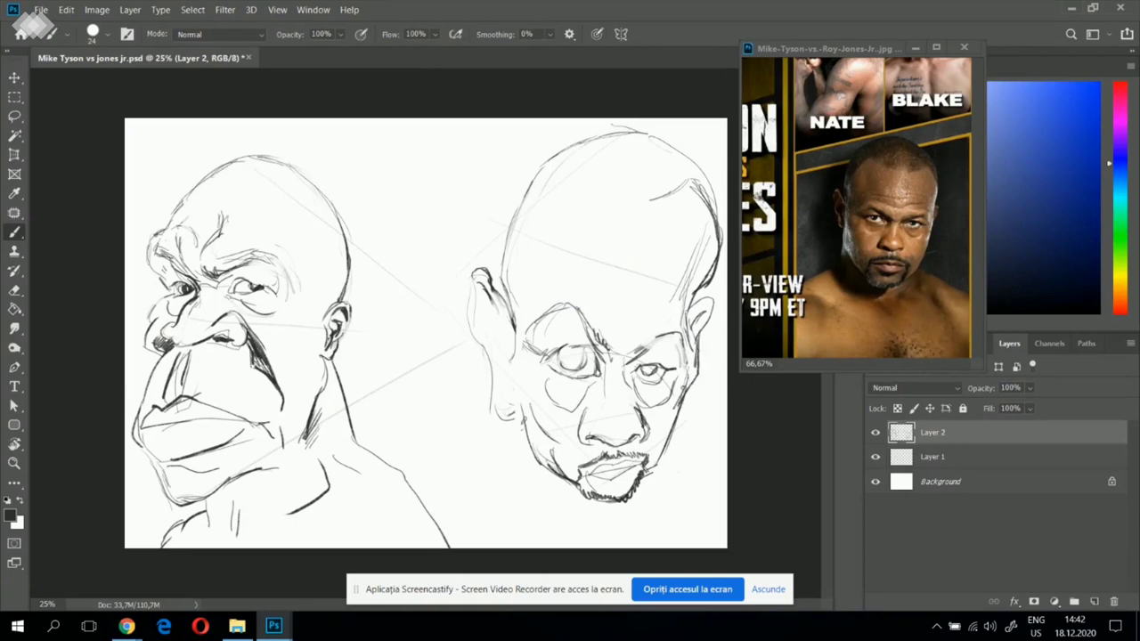
key("e")
key("b")
- Redraw the cheek and jaw contour beside the large ear and clean up the overlap at the earlobe
mouse_move(513, 331)
left_mouse_down()
mouse_move(507, 359)
mouse_move(534, 475)
left_mouse_up()
key("e")
key("b")
mouse_move(515, 417)
left_mouse_down()
mouse_move(563, 488)
mouse_move(535, 425)
left_mouse_up()
key("e")
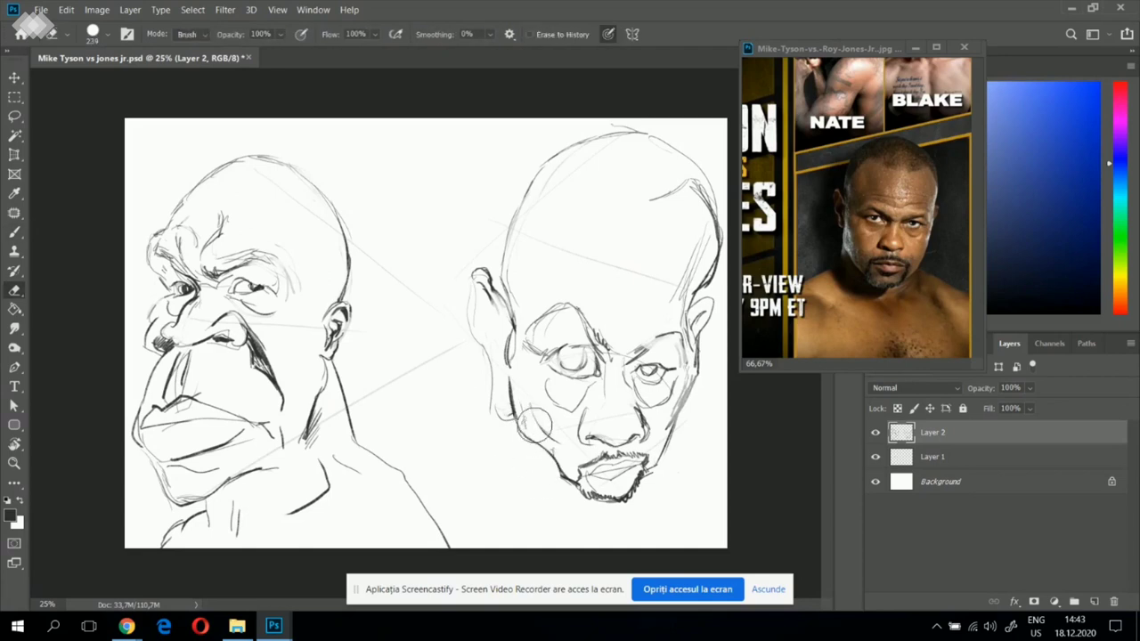
- Add inner folds to Jones's large ear and draw the hairline from the temple across the forehead
key("b")
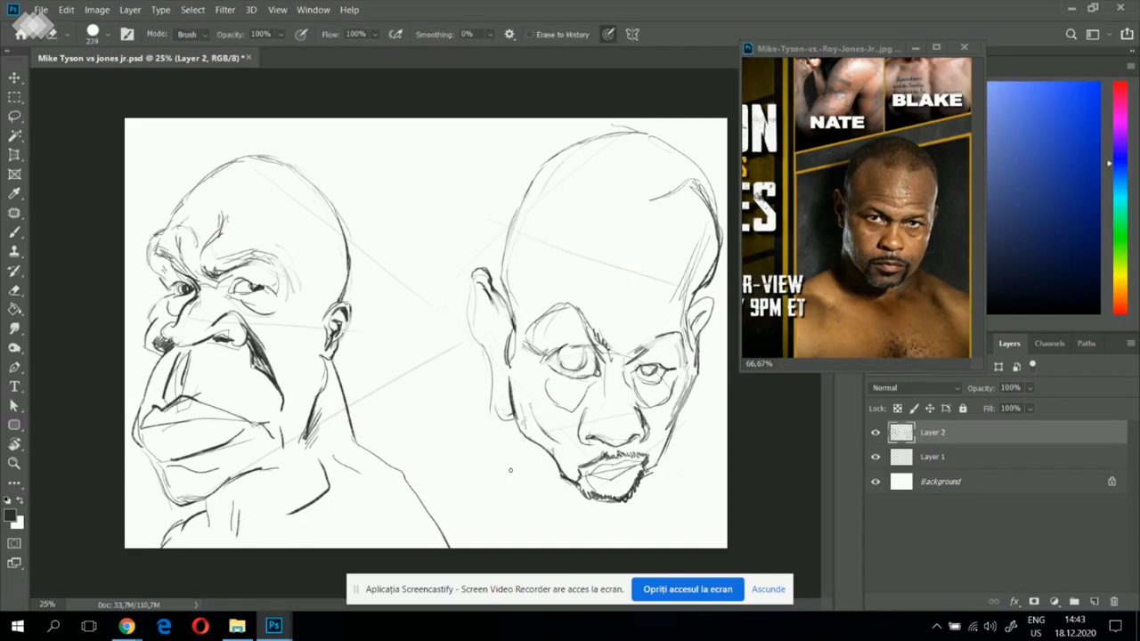
mouse_move(513, 301)
left_mouse_down()
mouse_move(495, 335)
mouse_move(476, 335)
left_mouse_up()
mouse_move(483, 289)
left_mouse_down()
mouse_move(474, 327)
mouse_move(475, 314)
left_mouse_up()
left_click_drag(489, 356, 492, 396)
mouse_move(513, 314)
left_mouse_down()
mouse_move(513, 253)
mouse_move(565, 185)
mouse_move(650, 196)
left_mouse_up()
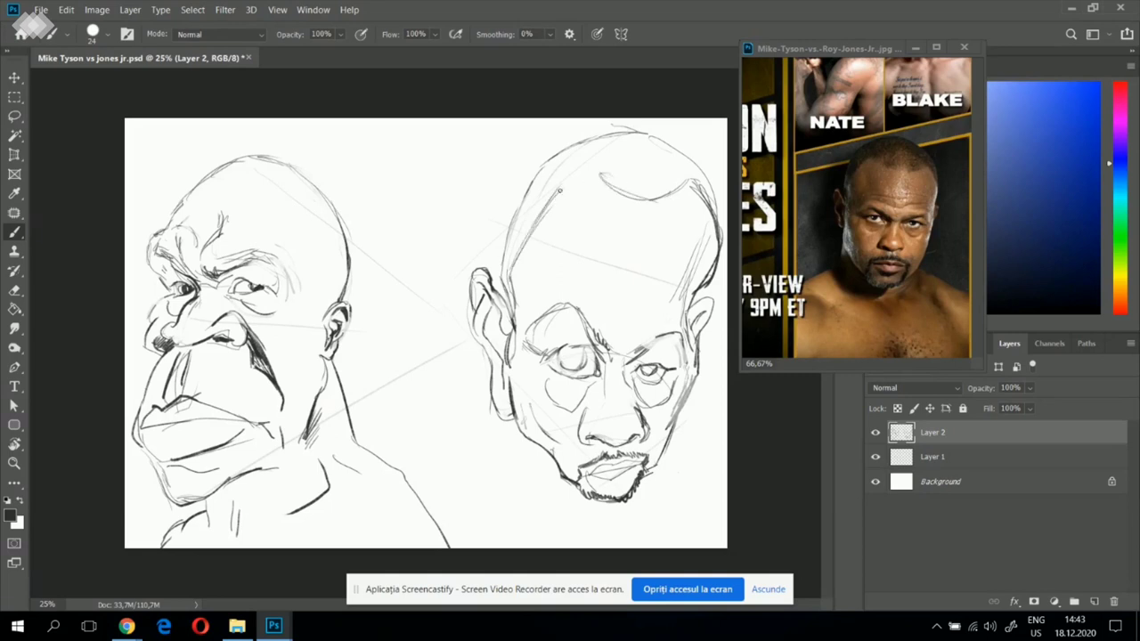
key("e")
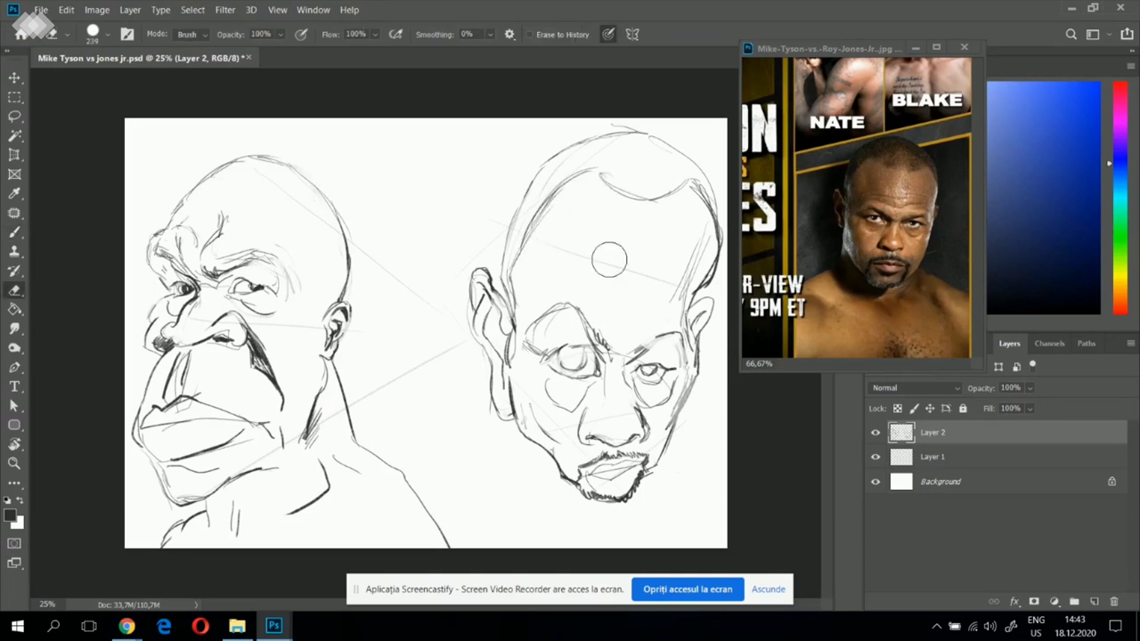
- Draw the forehead furrow dipping between Jones's brows and erase the hatching at the temple by the small ear
key("b")
mouse_move(569, 283)
left_mouse_down()
mouse_move(535, 311)
mouse_move(614, 287)
mouse_move(657, 322)
left_mouse_up()
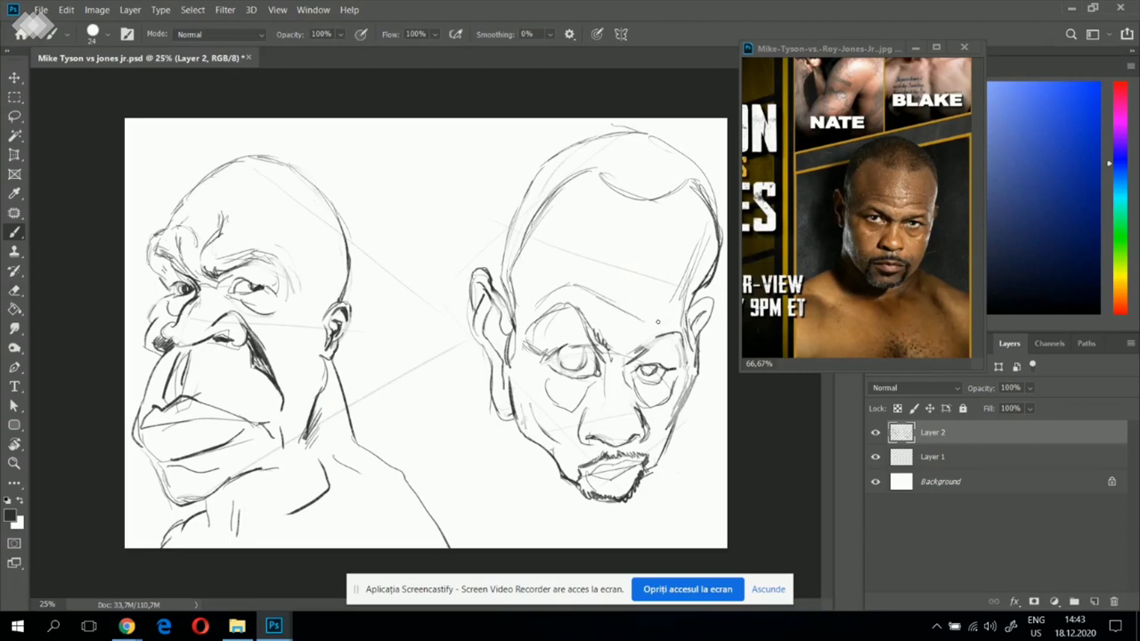
key("e")
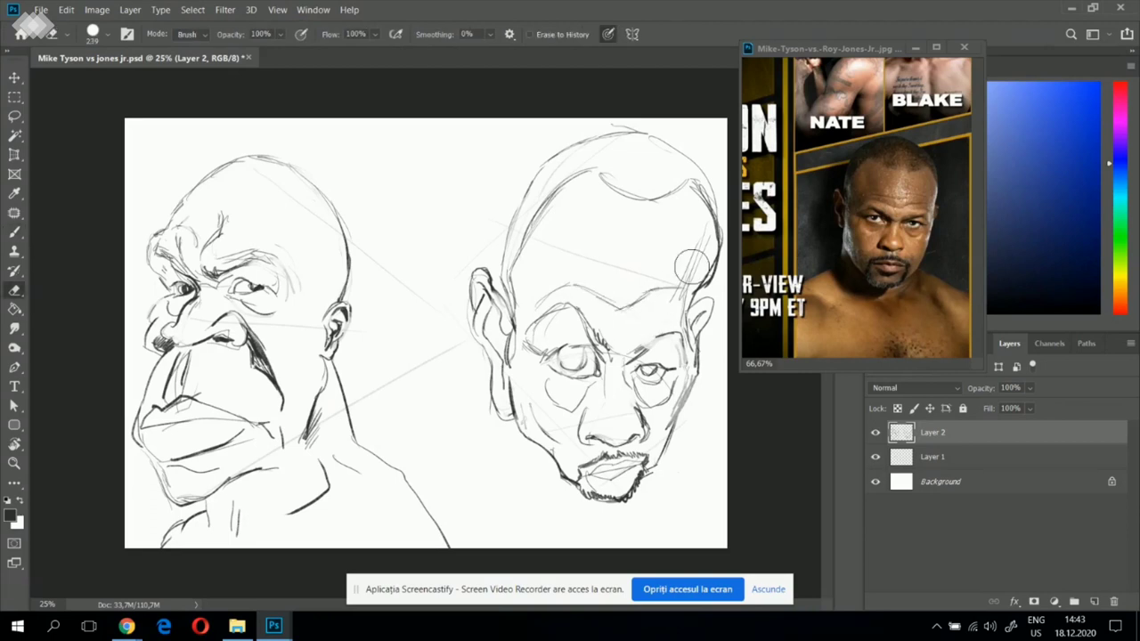
mouse_move(687, 299)
left_mouse_down()
mouse_move(688, 331)
mouse_move(671, 336)
left_mouse_up()
key("b")
key("e")
key("b")
- Draw Jones's neck line below the large ear and the shoulder curve beyond the goatee, redoing each first attempt
left_click_drag(516, 432, 523, 484)
key("ctrl+z")
left_click_drag(518, 431, 519, 487)
left_click_drag(643, 481, 699, 520)
key("ctrl+z")
left_click_drag(651, 470, 709, 509)
left_click_drag(705, 508, 724, 527)
- Shift the reference view of Jones, then sketch the chest fold, the shoulder nearest Tyson and its neck muscle line
mouse_move(935, 364)
left_mouse_down()
mouse_move(853, 364)
mouse_move(929, 358)
left_mouse_up()
left_click(534, 519)
mouse_move(516, 465)
left_mouse_down()
mouse_move(464, 497)
mouse_move(516, 543)
mouse_move(459, 512)
left_mouse_up()
left_click_drag(484, 485, 467, 515)
mouse_move(519, 451)
left_mouse_down()
mouse_move(495, 473)
mouse_move(512, 467)
mouse_move(460, 508)
left_mouse_up()
key("e")
key("b")
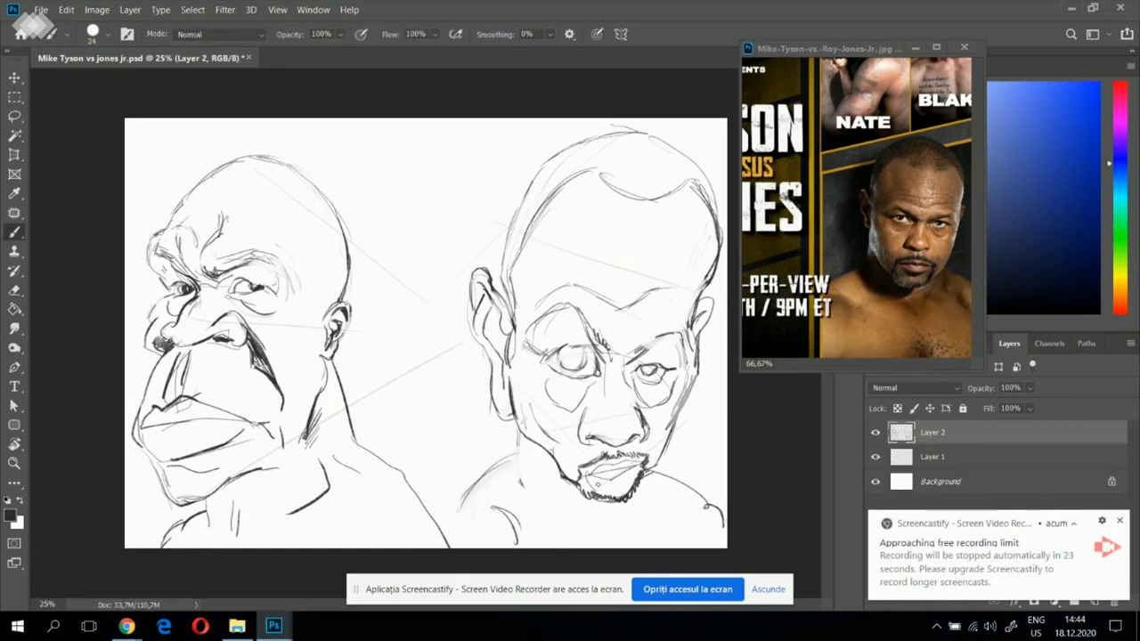
mouse_move(513, 456)
left_mouse_down()
mouse_move(552, 503)
mouse_move(513, 470)
left_mouse_up()
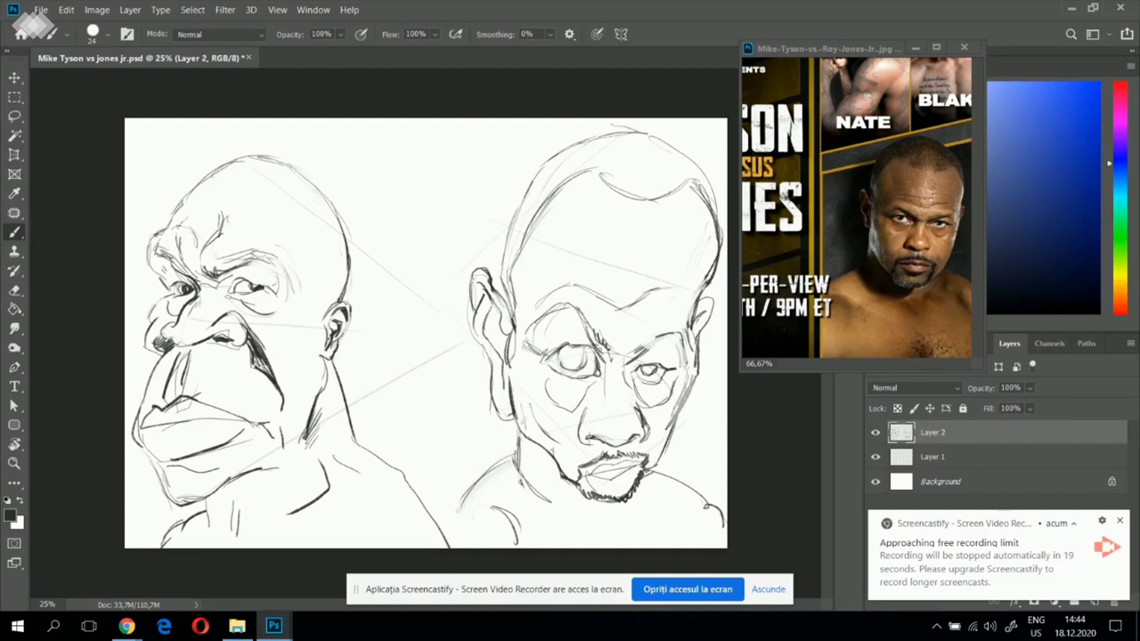
- Lasso Jones's shoulders, mouth and goatee and narrow the lower end of the selection with a Perspective transform
key("l")
mouse_move(723, 444)
left_mouse_down()
mouse_move(554, 449)
mouse_move(460, 489)
mouse_move(691, 578)
mouse_move(747, 466)
left_mouse_up()
key("ctrl+t")
right_click(680, 494)
left_click(744, 361)
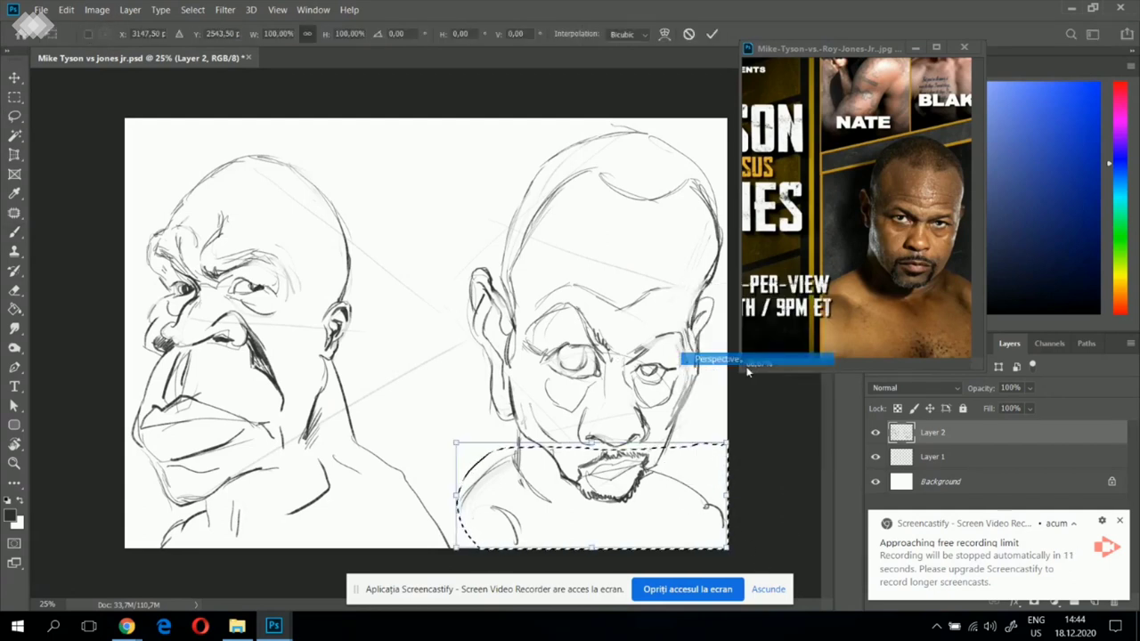
mouse_move(726, 548)
left_mouse_down()
mouse_move(708, 551)
mouse_move(718, 550)
left_mouse_up()
key("Return")
key("ctrl+d")
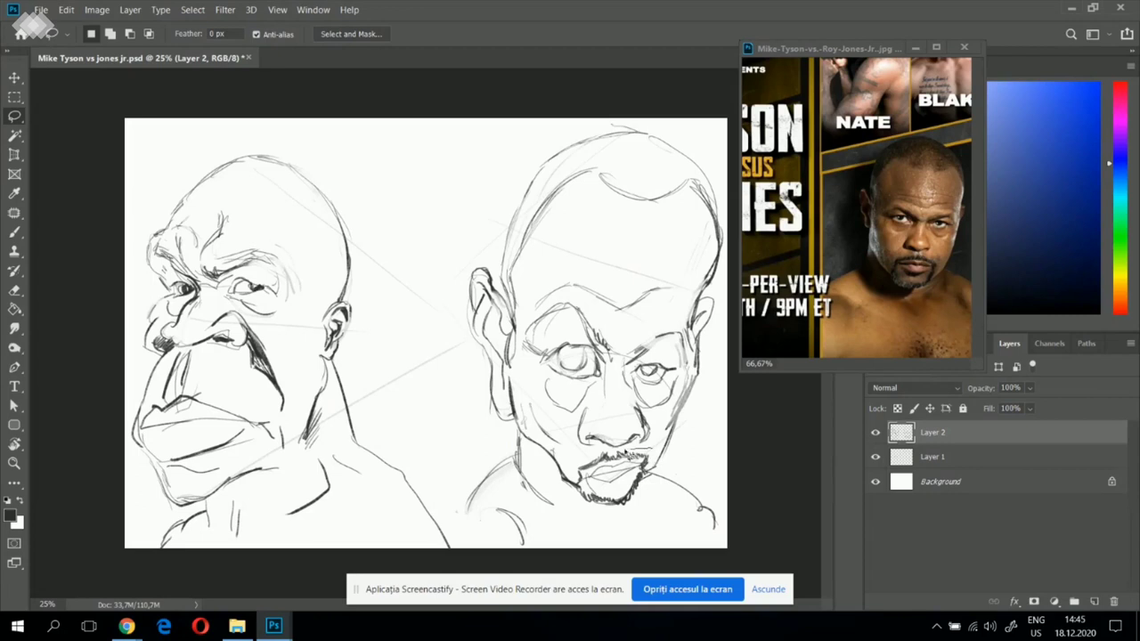
- Reshape the lassoed mouth and mustache on Jones's face with Free Transform, widening it to 139.05% and tilting it about 5.46°
key("ctrl+t")
right_click(620, 462)
left_click(665, 353)
right_click(619, 466)
left_click(665, 342)
left_click_drag(576, 488, 564, 493)
right_click(664, 447)
left_click(667, 295)
left_click_drag(676, 432, 681, 442)
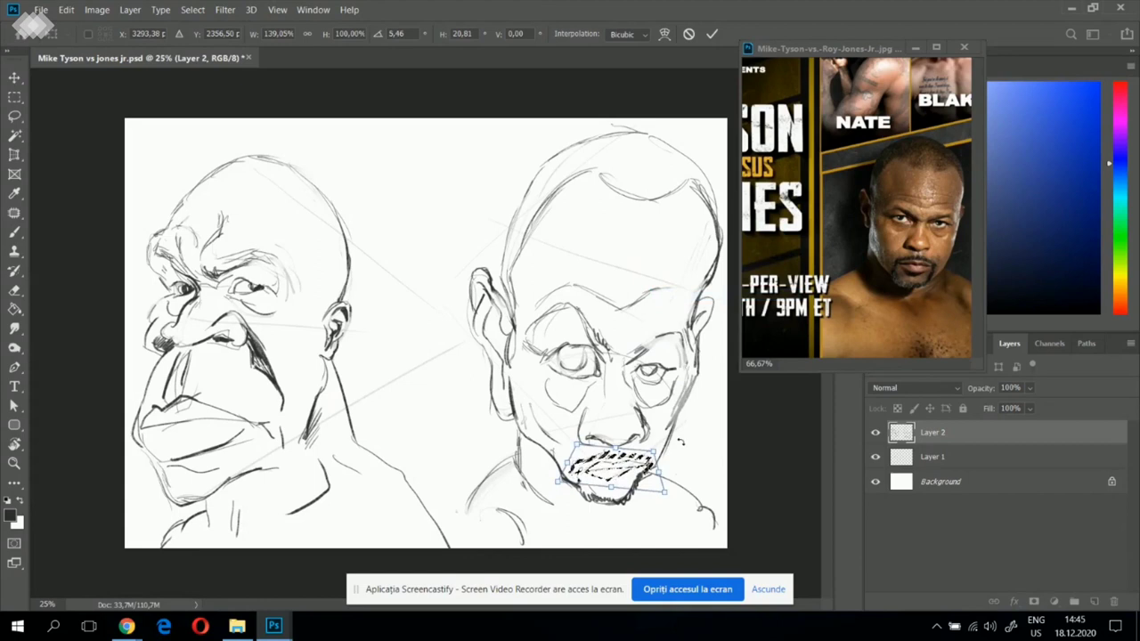
key("Return")
key("b")
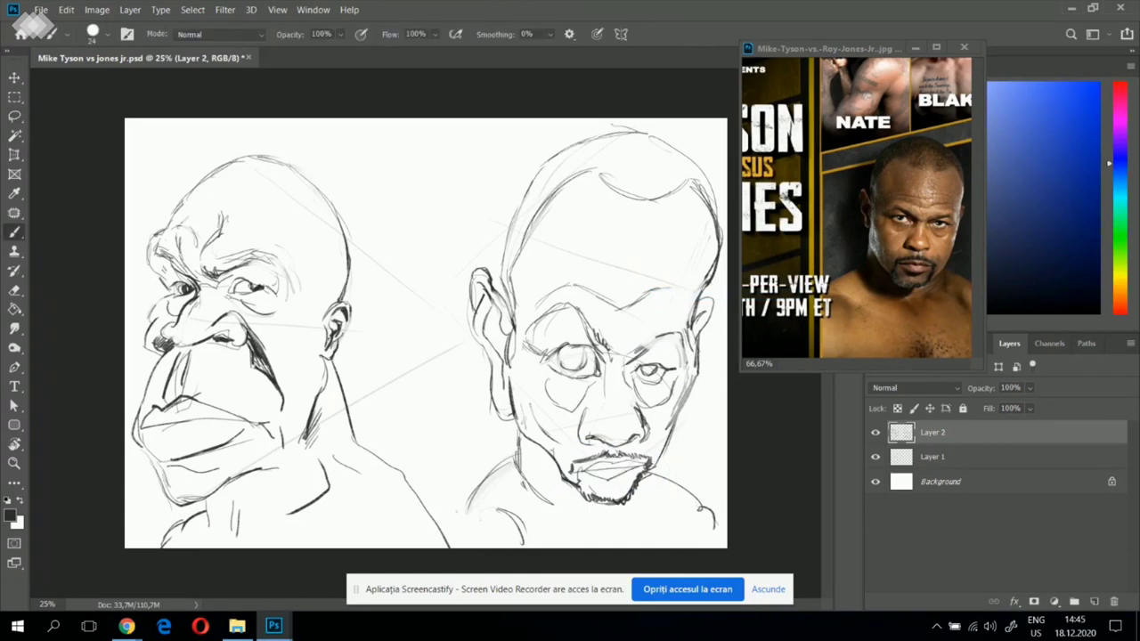
- Erase stray parts of Jones's mustache and redraw it and the lip line so they join the goatee
key("e")
left_click_drag(591, 455, 601, 466)
key("b")
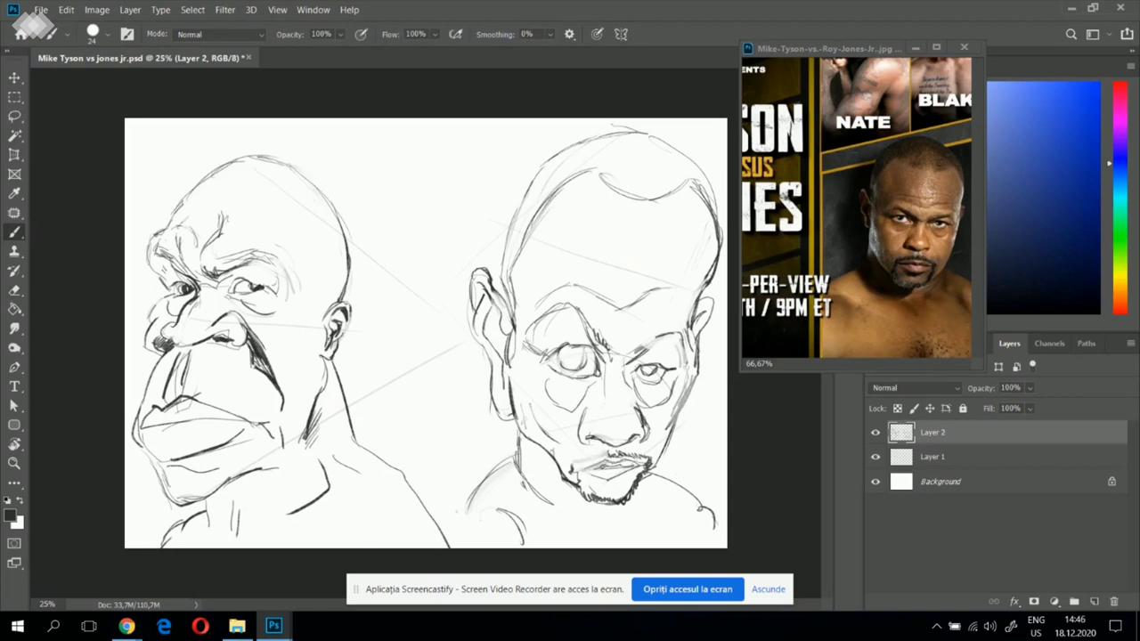
key("e")
mouse_move(623, 472)
left_mouse_down()
mouse_move(596, 474)
mouse_move(607, 473)
left_mouse_up()
key("b")
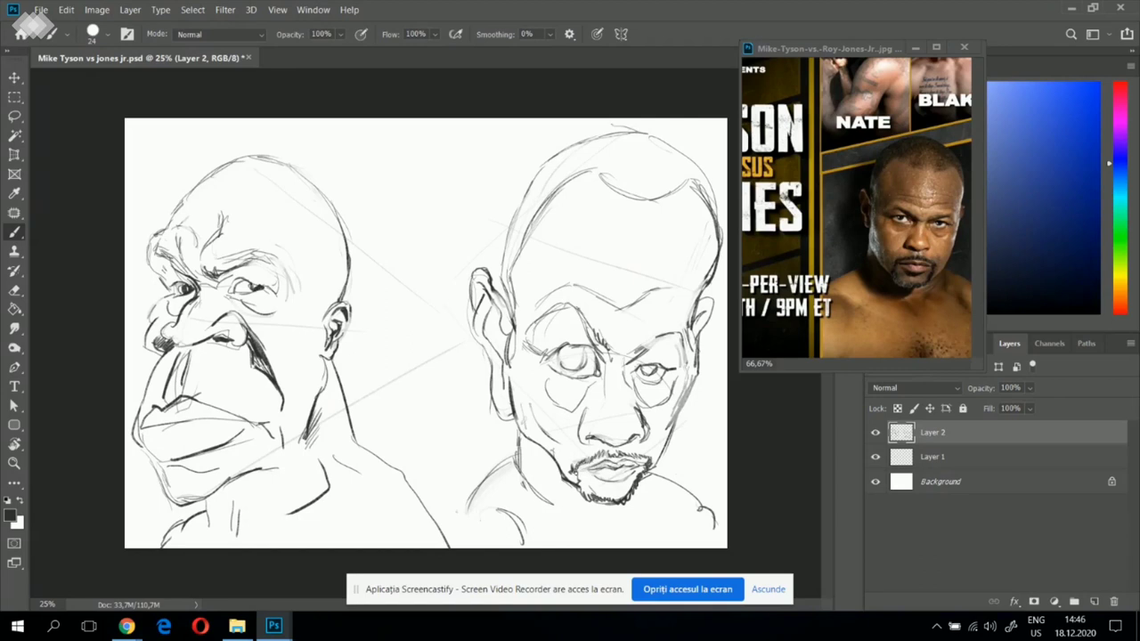
key("e")
left_click_drag(568, 467, 579, 481)
- Darken Jones's eye outlines, add muscle lines on the shoulder past the goatee, and clean up the contour by the small ear
key("b")
mouse_move(569, 356)
left_mouse_down()
mouse_move(589, 361)
mouse_move(564, 373)
left_mouse_up()
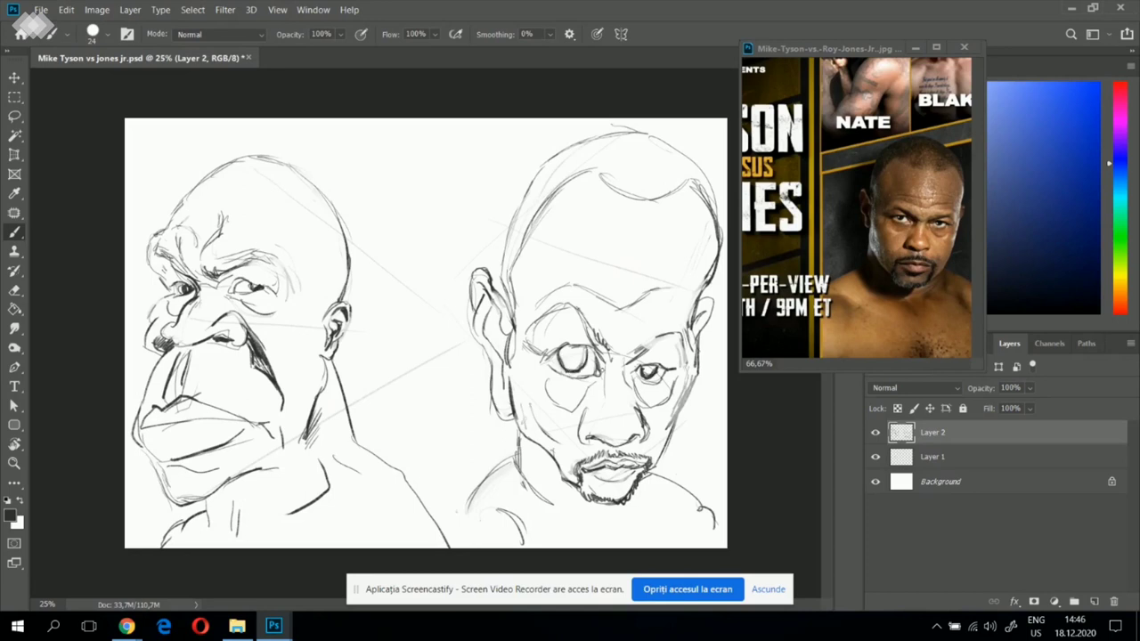
mouse_move(652, 486)
left_mouse_down()
mouse_move(668, 531)
mouse_move(699, 506)
left_mouse_up()
key("e")
mouse_move(661, 283)
left_mouse_down()
mouse_move(691, 312)
mouse_move(703, 355)
mouse_move(696, 321)
left_mouse_up()
key("b")
left_click_drag(716, 271, 694, 354)
- Zoom the reference poster out to 33.33%, then lasso Tyson's nose and adjust it with Free Transform
left_click_drag(865, 363, 807, 356)
key("ctrl+minus")
key("ctrl+minus")
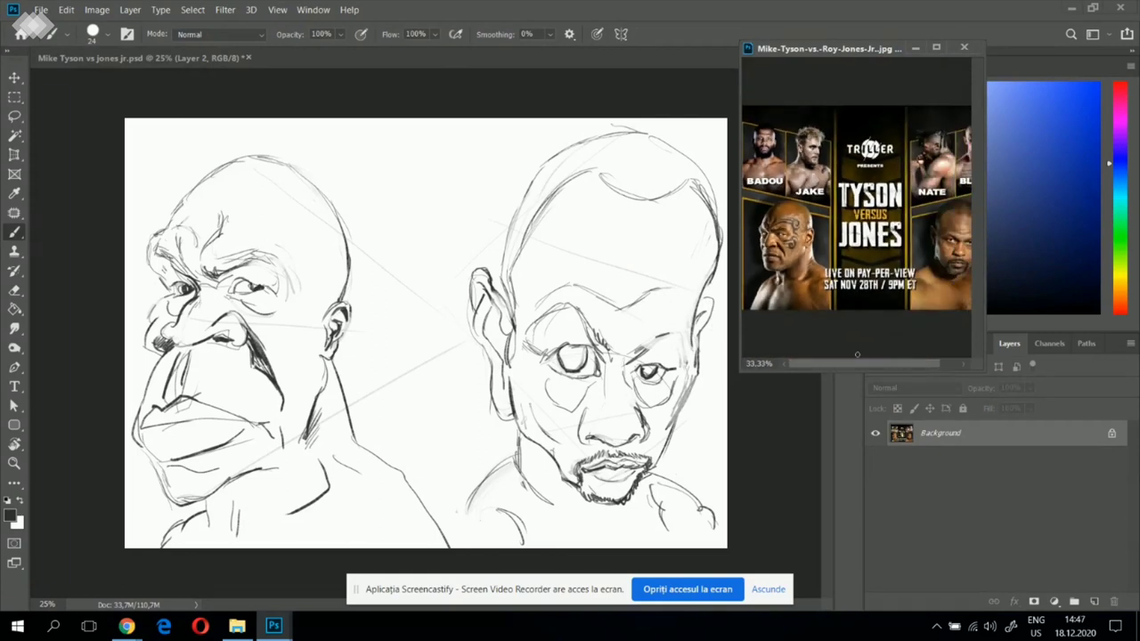
key("l")
mouse_move(259, 319)
left_mouse_down()
mouse_move(214, 305)
mouse_move(142, 367)
mouse_move(224, 365)
mouse_move(259, 324)
mouse_move(198, 341)
mouse_move(205, 305)
mouse_move(261, 272)
left_mouse_up()
key("v")
key("ctrl+t")
key("Return")
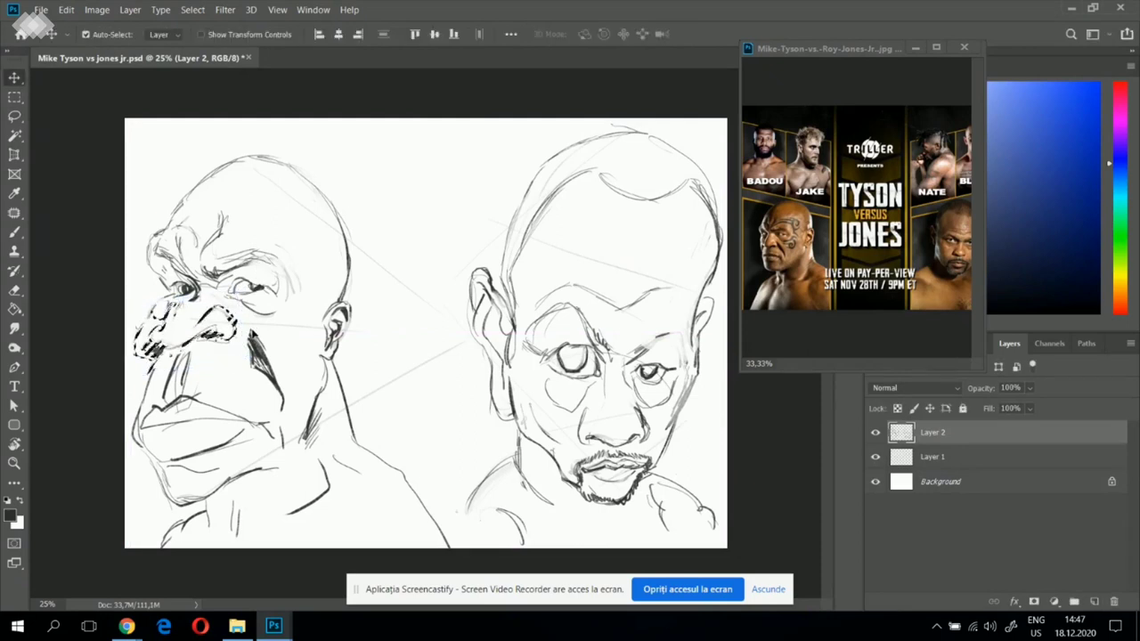
- Sketch light contour lines on Tyson's nose and erase the leftover marks along its bridge and under the eyes
key("b")
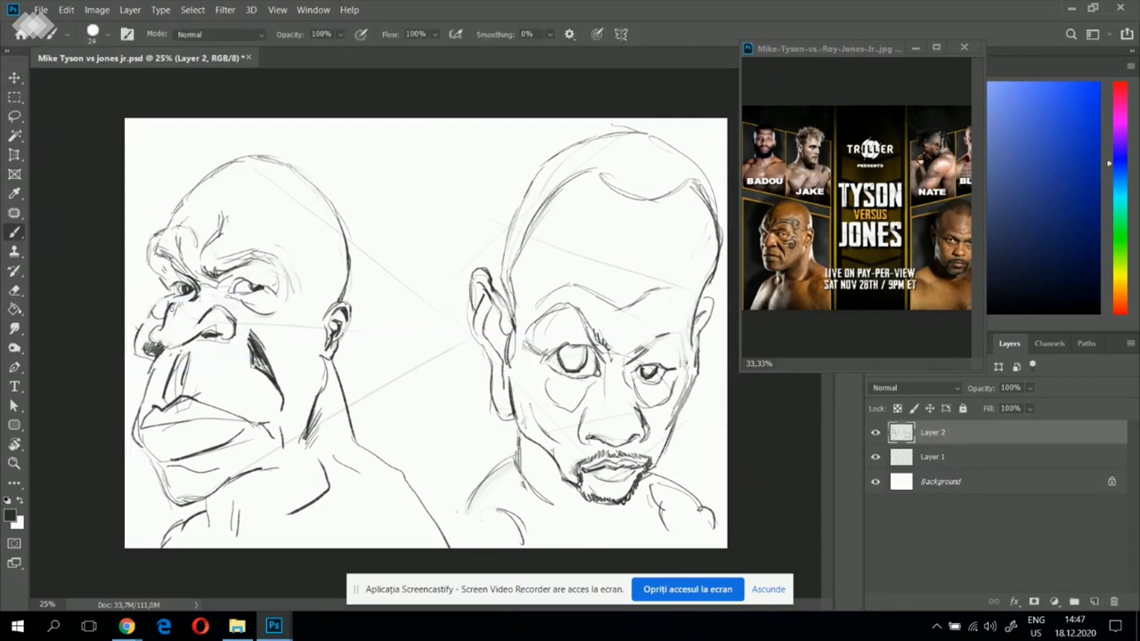
mouse_move(170, 317)
left_mouse_down()
mouse_move(201, 301)
mouse_move(178, 322)
left_mouse_up()
key("e")
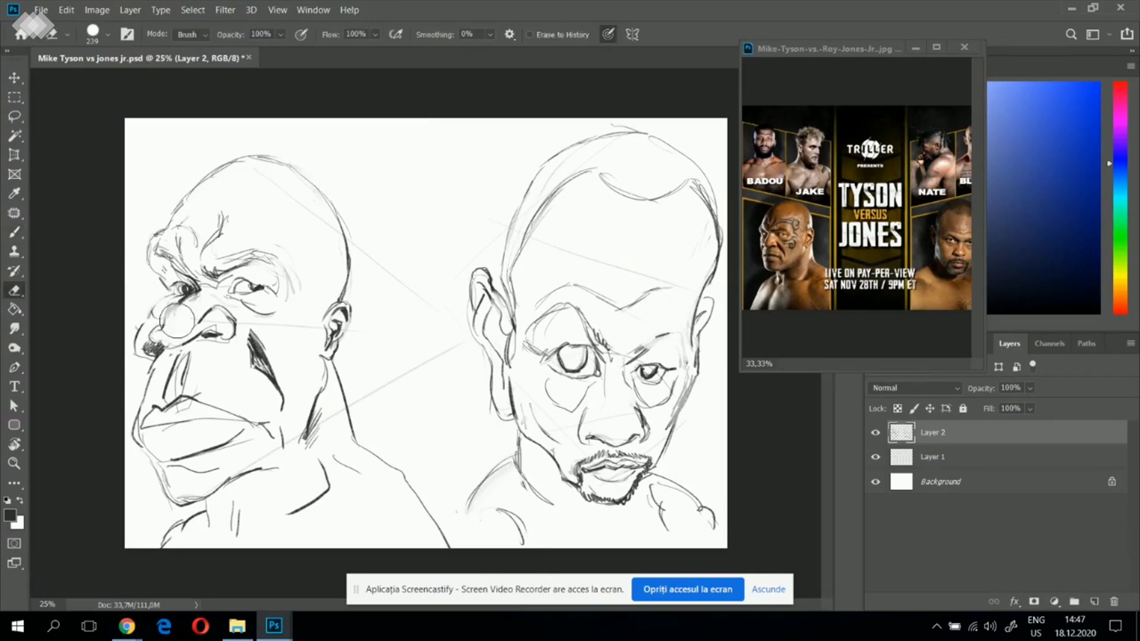
left_click_drag(197, 316, 224, 314)
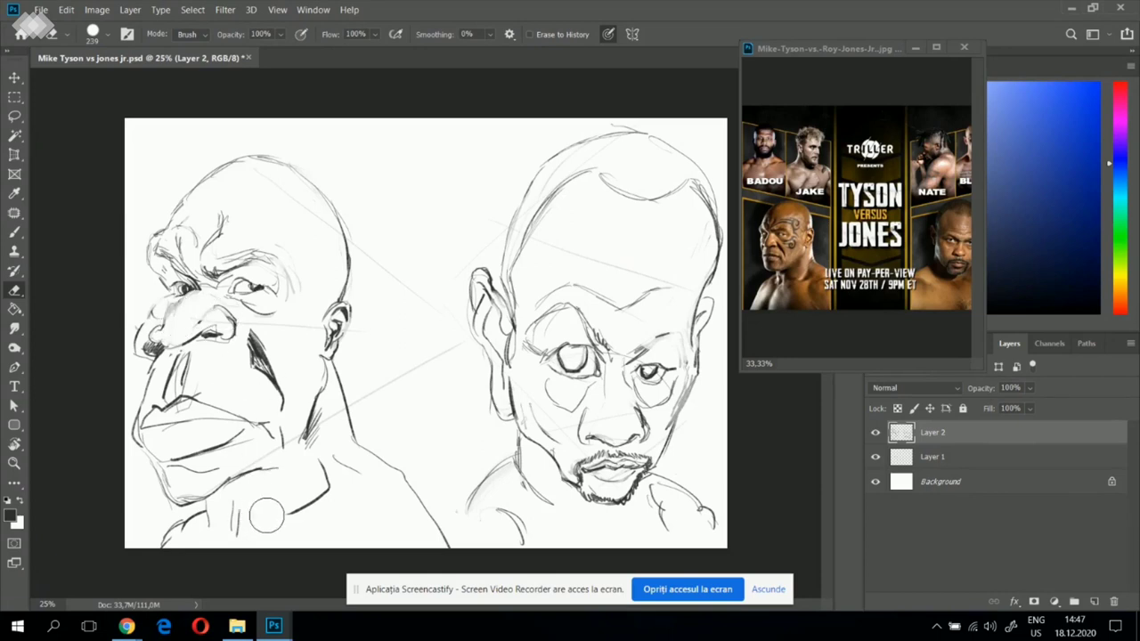
key("b")
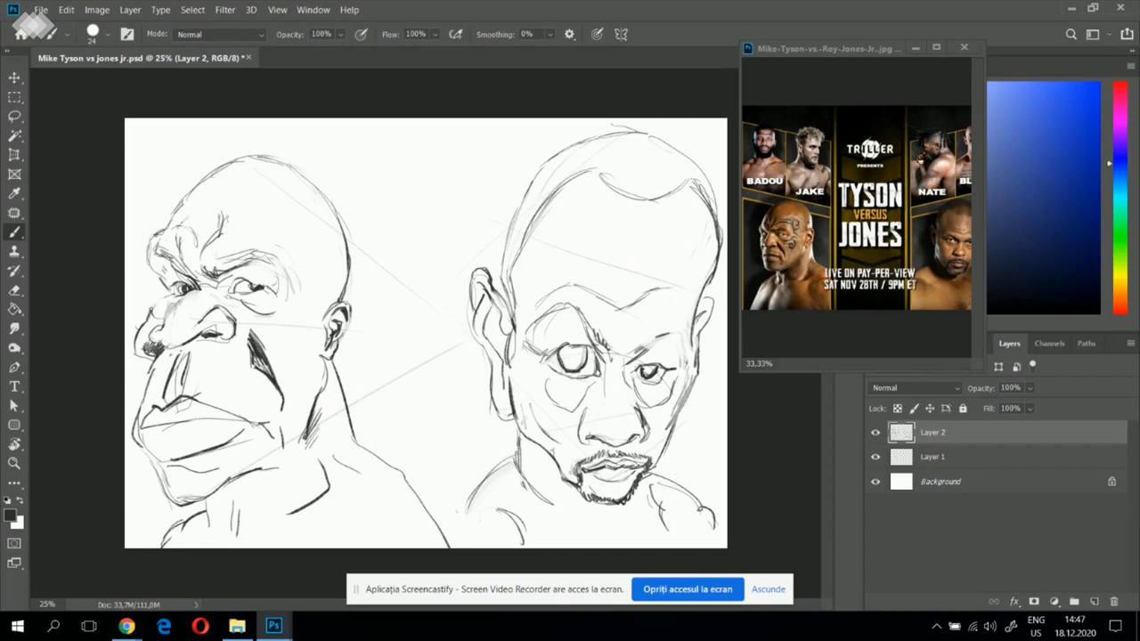
- Lasso the lines under Tyson's chin, scale them to 85.61%, and adjust the neck lines with a second transform
key("l")
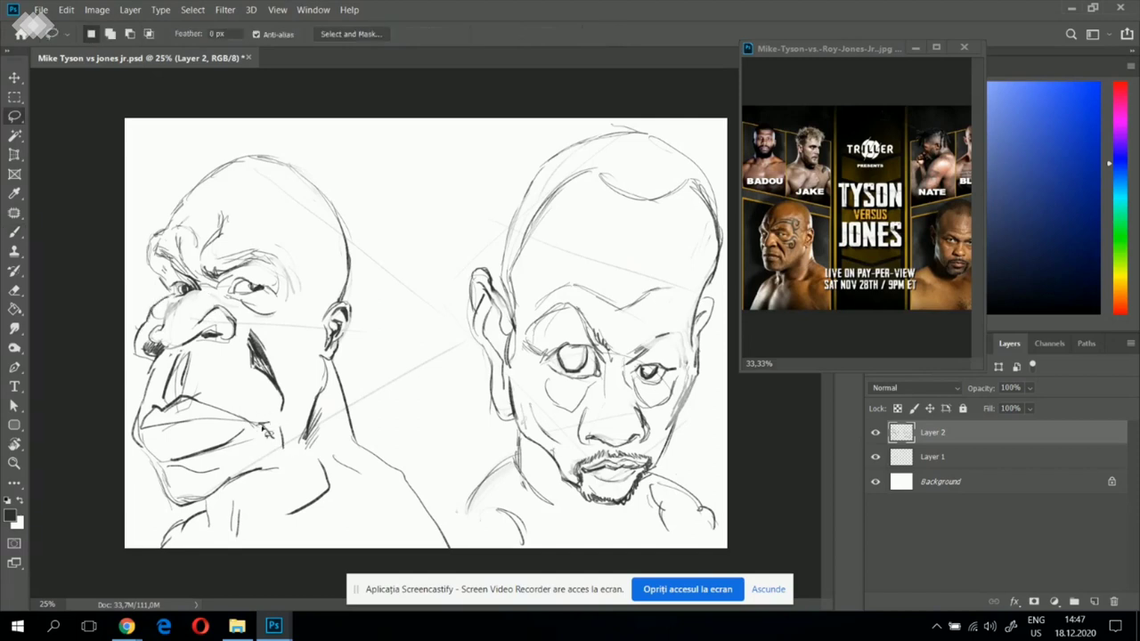
mouse_move(289, 470)
left_mouse_down()
mouse_move(170, 508)
mouse_move(272, 503)
mouse_move(267, 477)
left_mouse_up()
key("ctrl+t")
left_click_drag(150, 462, 164, 470)
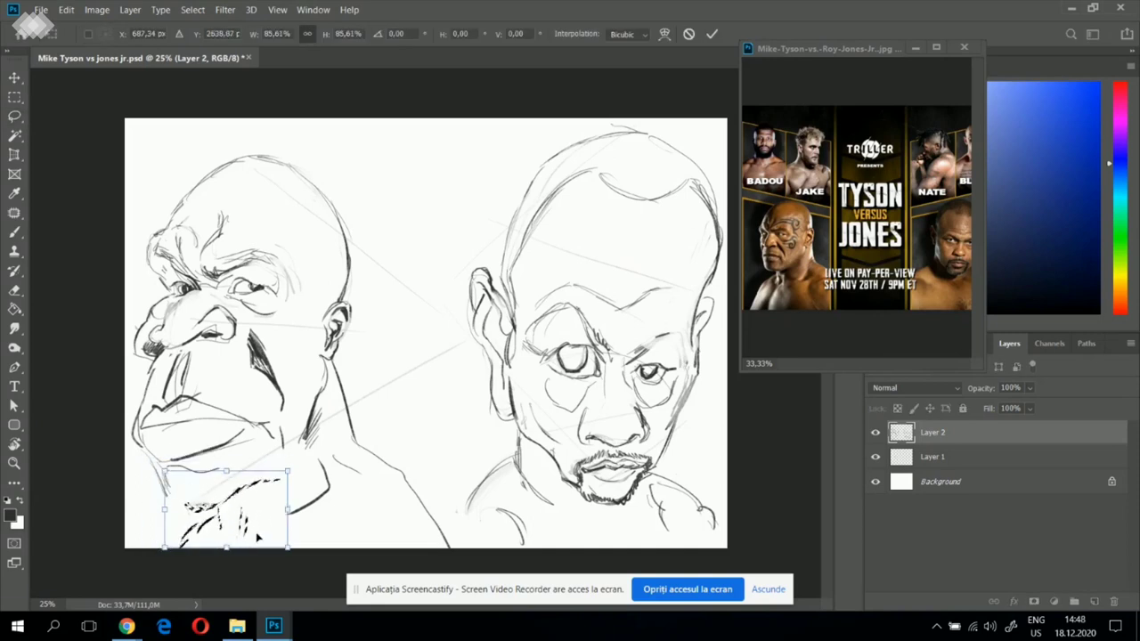
key("Return")
key("ctrl+d")
mouse_move(204, 519)
left_mouse_down()
mouse_move(221, 558)
mouse_move(189, 577)
left_mouse_up()
key("ctrl+t")
key("Return")
key("ctrl+d")
- Redraw Tyson's lower lip and chin outline with darker strokes and add the cheekbone line beside his near eye
key("b")
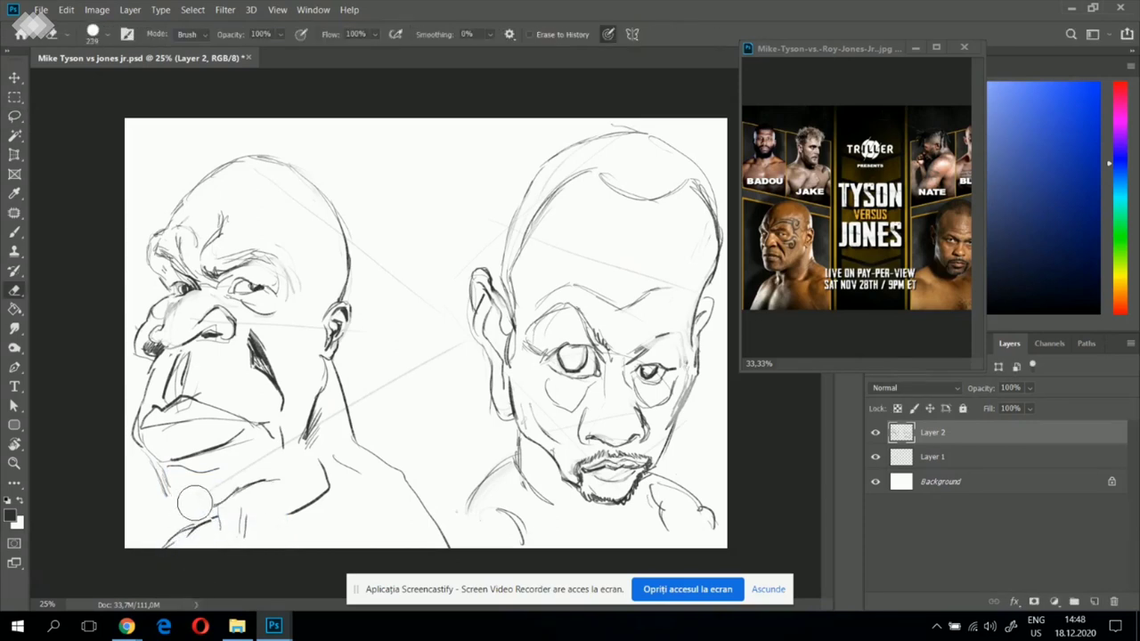
mouse_move(155, 465)
left_mouse_down()
mouse_move(175, 508)
mouse_move(210, 508)
mouse_move(162, 506)
left_mouse_up()
left_click_drag(141, 435, 187, 460)
mouse_move(148, 441)
left_mouse_down()
mouse_move(214, 450)
mouse_move(248, 429)
left_mouse_up()
mouse_move(178, 456)
left_mouse_down()
mouse_move(233, 440)
mouse_move(214, 458)
left_mouse_up()
key("v")
key("ctrl+z")
key("b")
left_click_drag(141, 445, 153, 476)
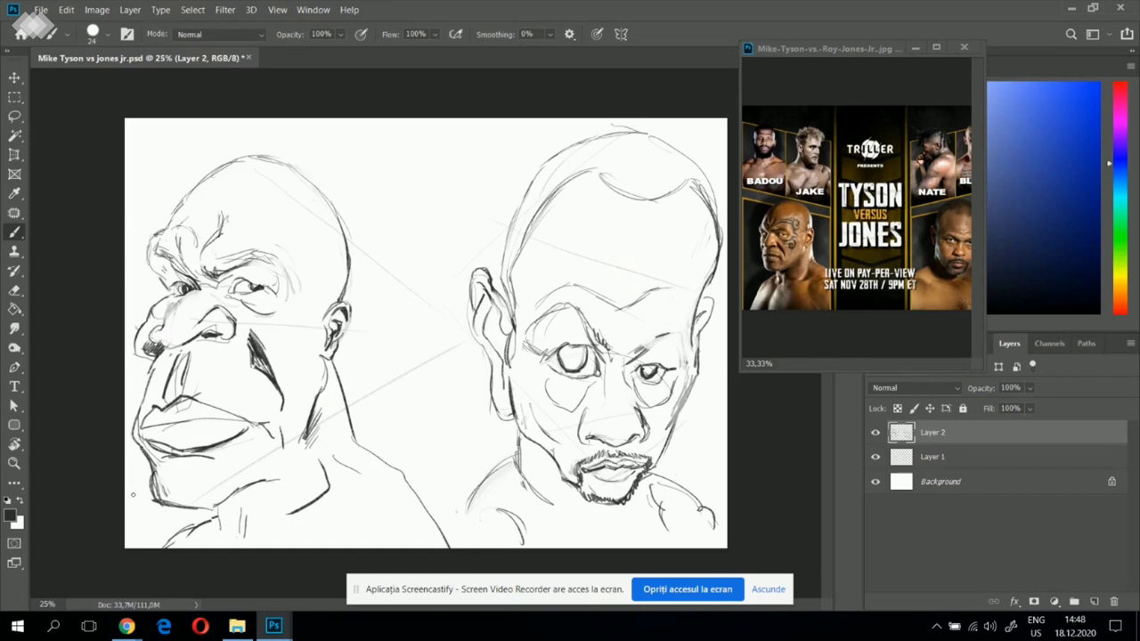
mouse_move(284, 266)
left_mouse_down()
mouse_move(296, 313)
mouse_move(270, 327)
left_mouse_up()
- Lasso the top and back of Tyson's skull and rotate the selection about 12.76°
key("l")
mouse_move(286, 145)
left_mouse_down()
mouse_move(318, 242)
mouse_move(289, 141)
left_mouse_up()
key("v")
mouse_move(340, 223)
left_mouse_down()
mouse_move(355, 216)
mouse_move(382, 233)
mouse_move(379, 243)
left_mouse_up()
key("ctrl+t")
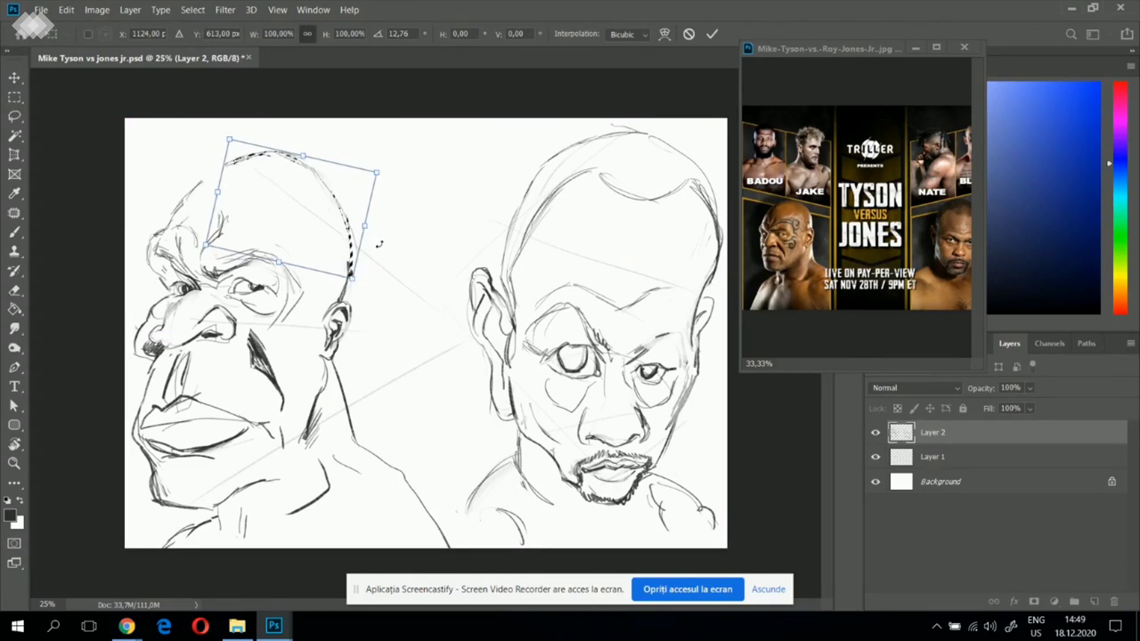
key("Return")
- Redraw Tyson's forehead outline to bridge the gap to the rotated skull and erase the excess strokes
key("b")
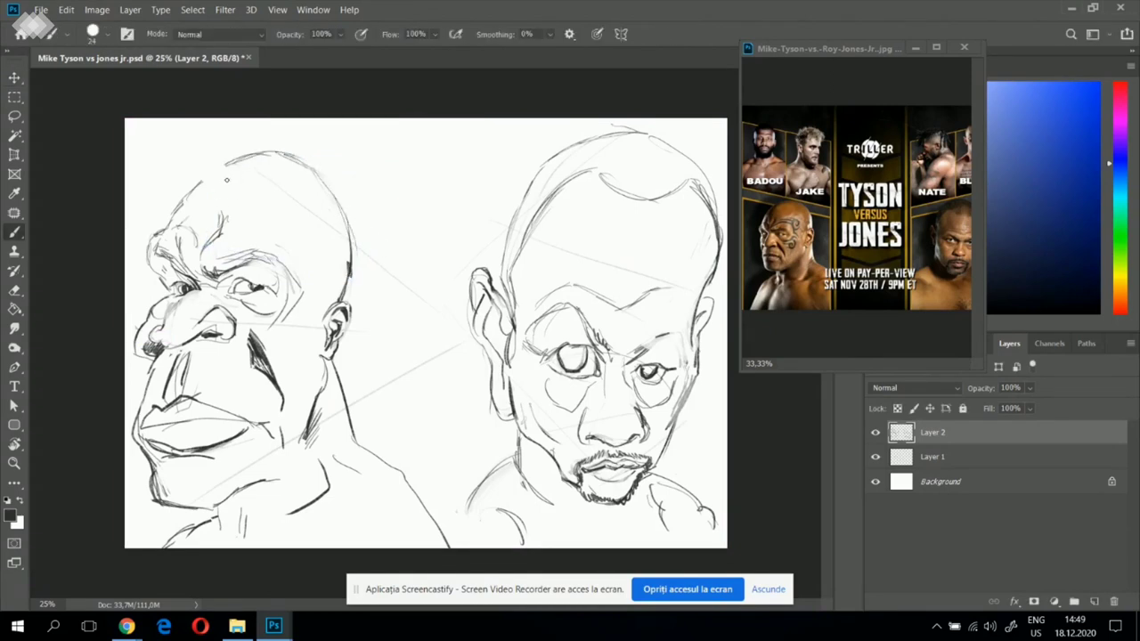
left_click_drag(163, 229, 246, 157)
left_click_drag(224, 166, 255, 153)
key("e")
left_click_drag(198, 176, 257, 165)
mouse_move(256, 165)
left_mouse_down()
mouse_move(191, 176)
mouse_move(165, 197)
mouse_move(270, 154)
left_mouse_up()
- Shade the deep fold running from Tyson's nostril down the cheek with dark strokes
key("b")
mouse_move(233, 321)
left_mouse_down()
mouse_move(260, 354)
mouse_move(274, 386)
mouse_move(256, 367)
mouse_move(252, 380)
mouse_move(275, 378)
left_mouse_up()
key("e")
key("b")
mouse_move(244, 328)
left_mouse_down()
mouse_move(257, 344)
mouse_move(242, 353)
mouse_move(267, 371)
left_mouse_up()
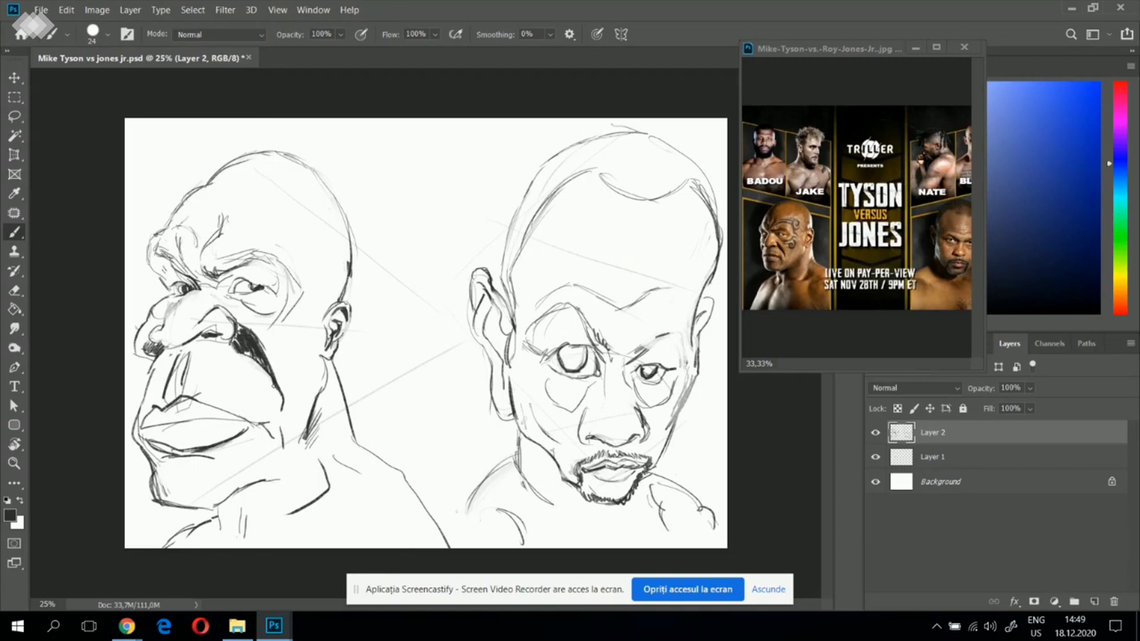
left_click_drag(236, 335, 253, 355)
- Draw Tyson's shoulder and chest lines and Jones's adjoining shoulder, erasing the excess where the two figures meet
left_click_drag(356, 444, 428, 492)
left_click_drag(349, 501, 314, 545)
left_click_drag(425, 490, 463, 545)
left_click_drag(502, 460, 451, 533)
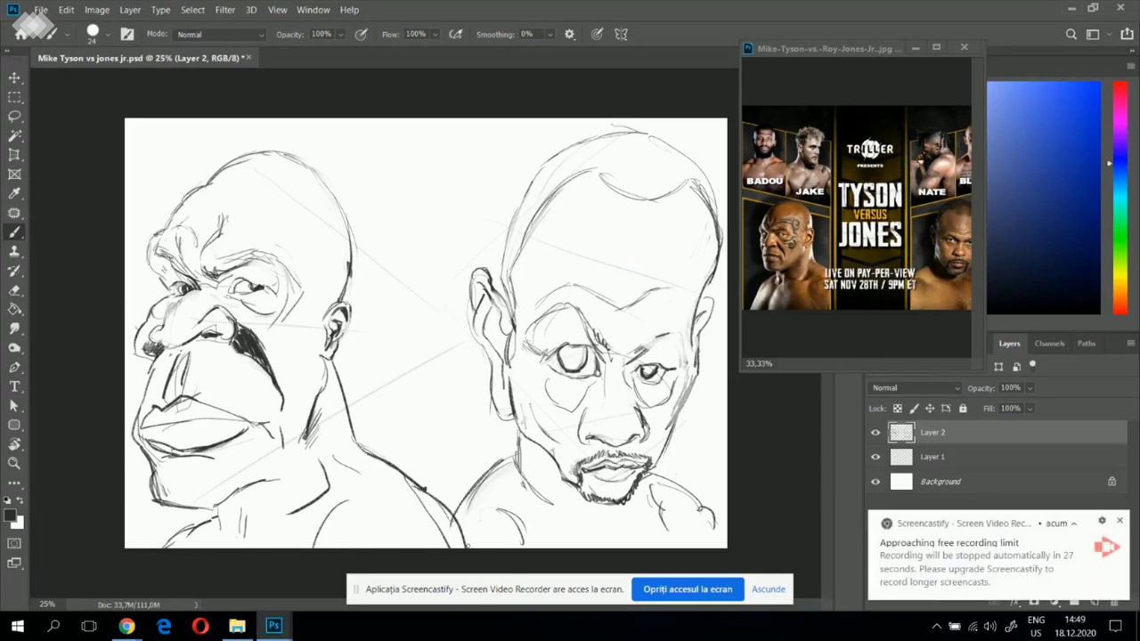
key("e")
mouse_move(407, 492)
left_mouse_down()
mouse_move(437, 524)
mouse_move(423, 516)
mouse_move(454, 528)
left_mouse_up()
- Darken Jones's irises, inner brow, eyelids and nostril, using the poster as reference
key("b")
left_click(874, 365)
left_click_drag(590, 342, 610, 359)
mouse_move(563, 354)
left_mouse_down()
mouse_move(584, 355)
mouse_move(570, 369)
left_mouse_up()
left_click_drag(644, 370, 655, 373)
left_click_drag(564, 350, 585, 349)
left_click_drag(875, 364, 892, 363)
mouse_move(629, 374)
left_mouse_down()
mouse_move(636, 383)
mouse_move(661, 338)
mouse_move(682, 335)
mouse_move(686, 362)
left_mouse_up()
left_click_drag(531, 332, 554, 314)
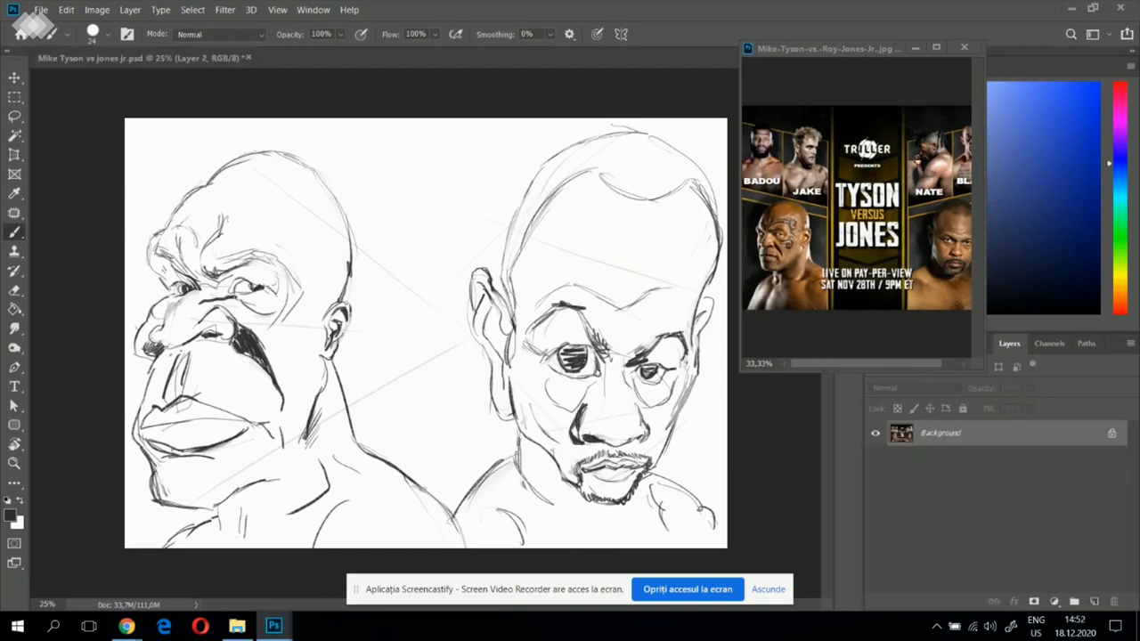
- Lasso Tyson's eyes and far brow and reposition them with Free Transform, pushing the brow farther out from the face
left_click(237, 335)
key("ctrl+z")
key("l")
mouse_move(197, 301)
left_mouse_down()
mouse_move(283, 294)
mouse_move(272, 267)
mouse_move(190, 242)
mouse_move(140, 252)
mouse_move(141, 278)
mouse_move(164, 306)
mouse_move(195, 303)
left_mouse_up()
key("ctrl+t")
left_click_drag(291, 228, 282, 217)
mouse_move(251, 287)
left_mouse_down()
mouse_move(233, 282)
mouse_move(271, 278)
mouse_move(223, 299)
mouse_move(272, 313)
mouse_move(254, 293)
left_mouse_up()
key("Return")
key("ctrl+d")
key("ctrl+t")
left_click_drag(285, 281, 283, 260)
key("Return")
key("ctrl+d")
- Redraw the outer contour of Tyson's far brow and erase stray lines beside the eye and along the forehead
key("b")
mouse_move(136, 262)
left_mouse_down()
mouse_move(136, 247)
mouse_move(162, 230)
left_mouse_up()
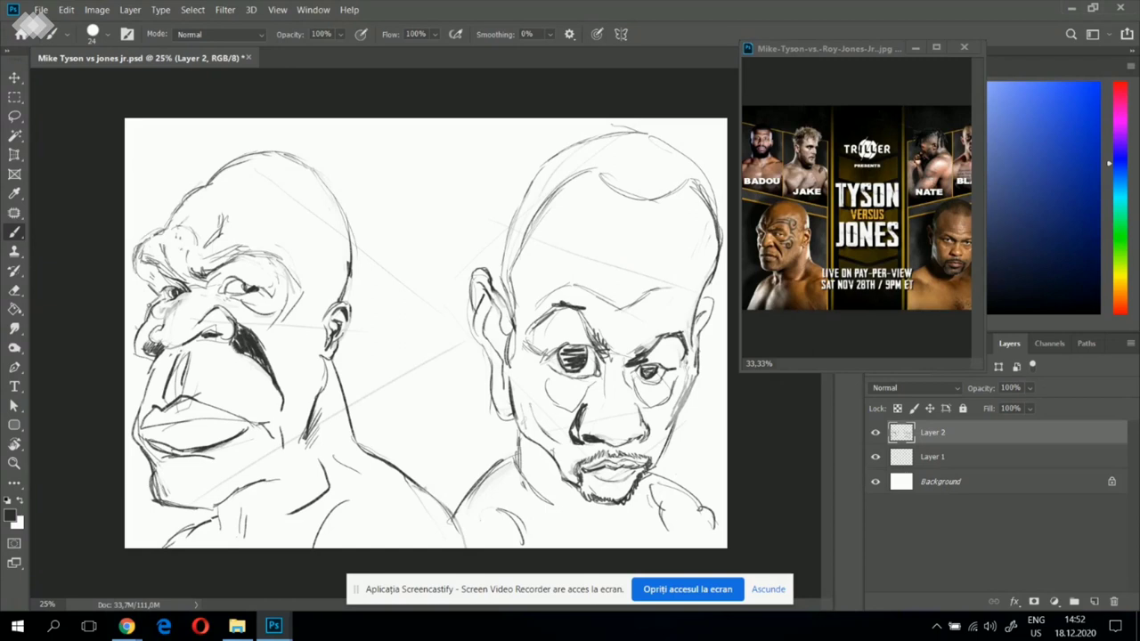
key("e")
mouse_move(142, 277)
left_mouse_down()
mouse_move(151, 230)
mouse_move(143, 278)
mouse_move(157, 296)
left_mouse_up()
key("b")
key("e")
mouse_move(149, 257)
left_mouse_down()
mouse_move(148, 243)
mouse_move(145, 282)
mouse_move(157, 230)
mouse_move(220, 177)
left_mouse_up()
key("b")
key("e")
left_click_drag(178, 218, 217, 180)
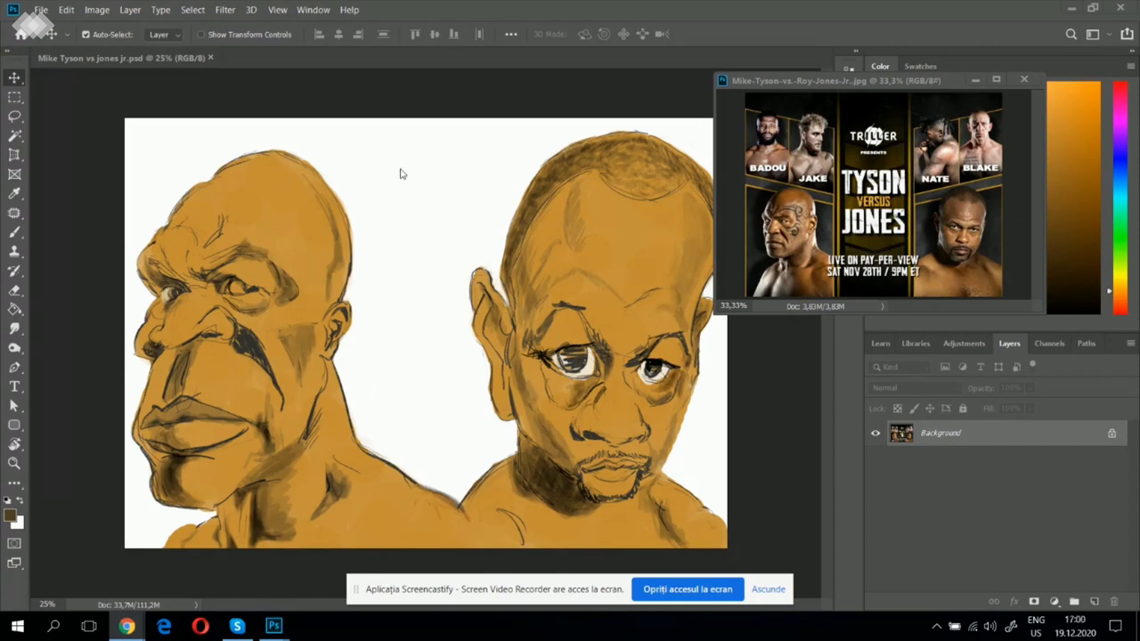
left_click(865, 214)
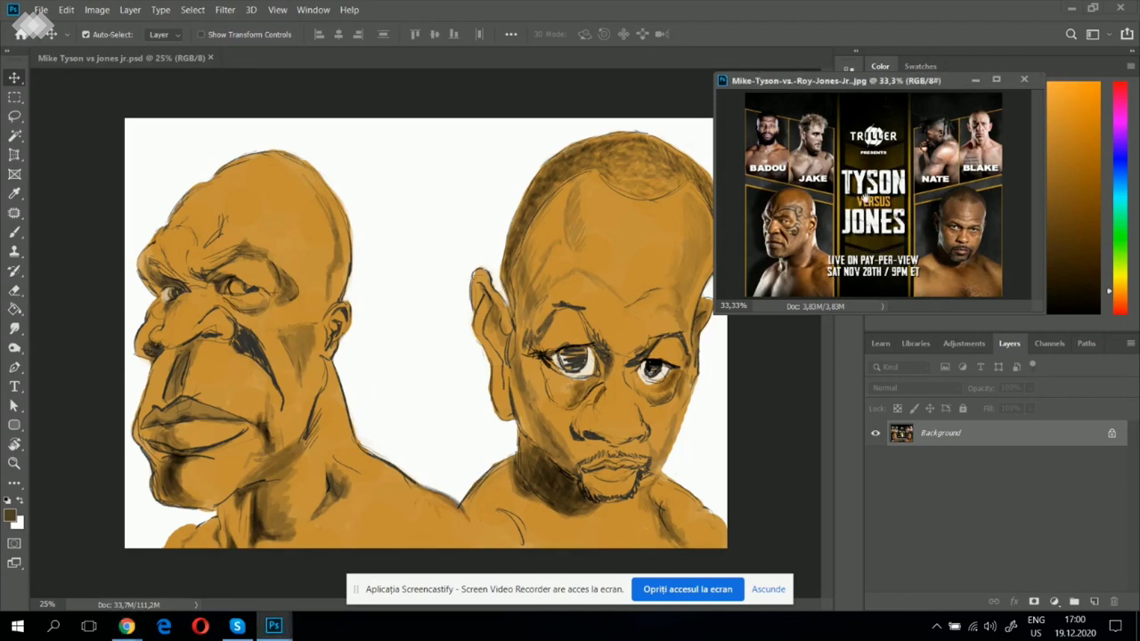